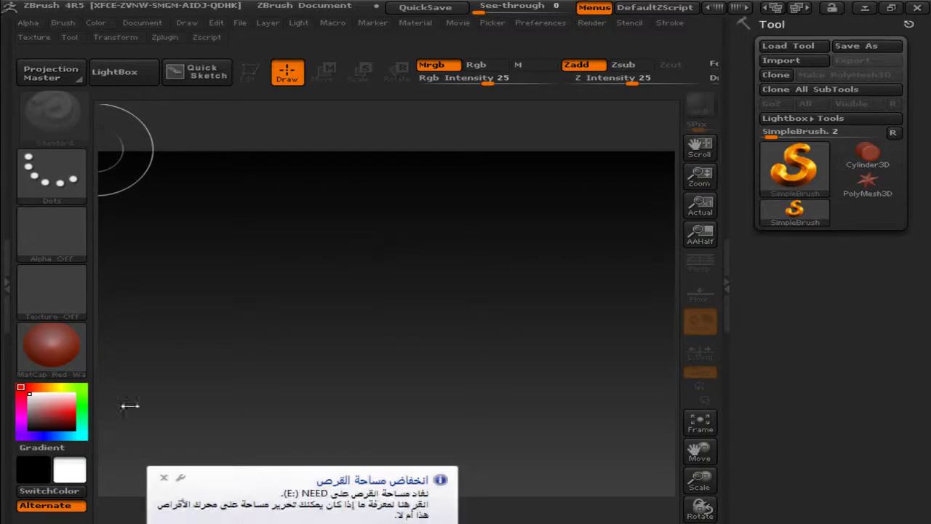
Dismiss the disk notification, choose the Cube3D mesh as the active tool and hide LightBox.
click(164, 478)
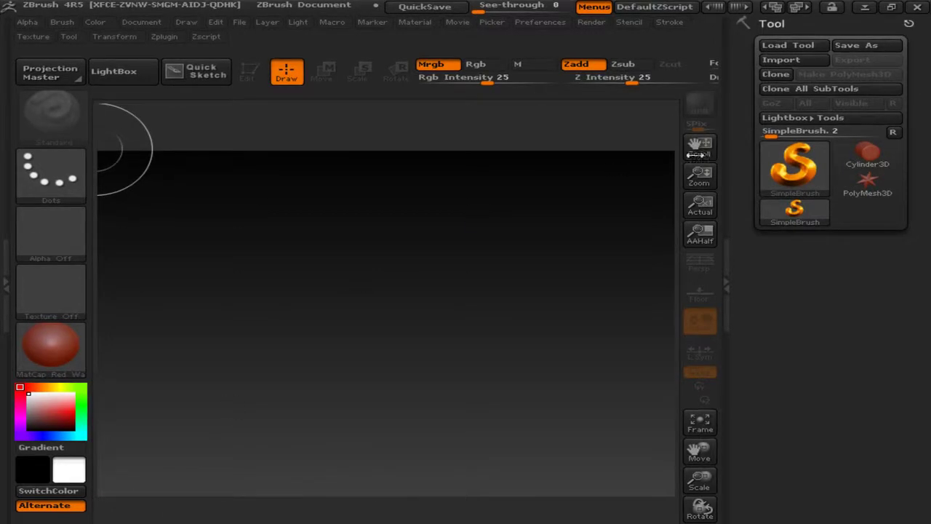
click(788, 171)
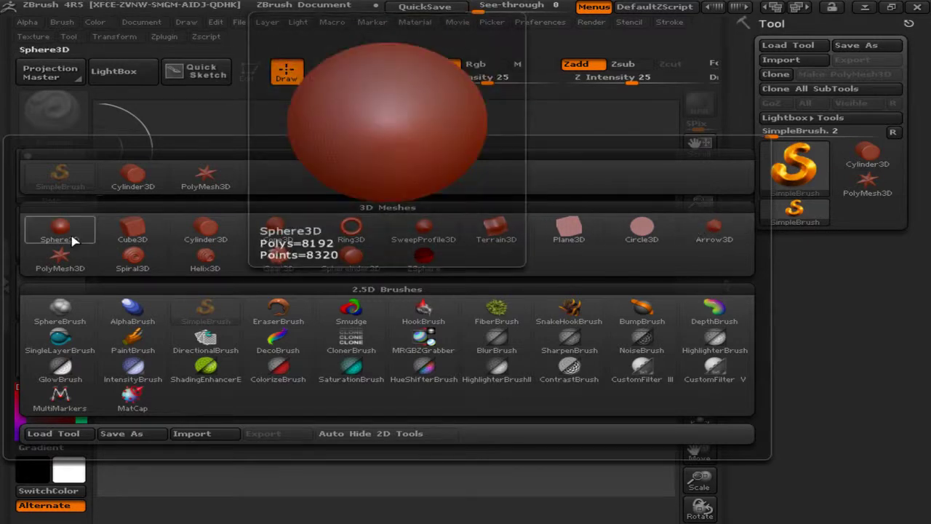
click(132, 228)
key(comma)
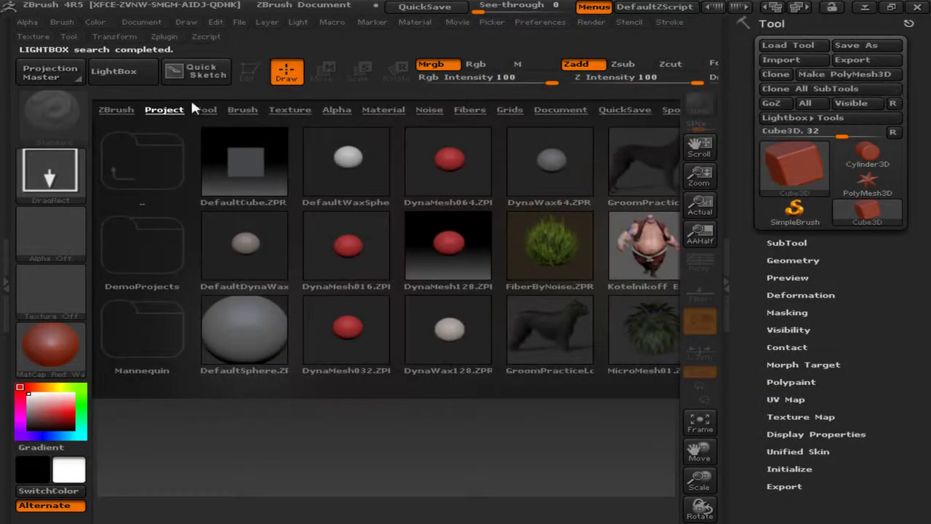
click(123, 80)
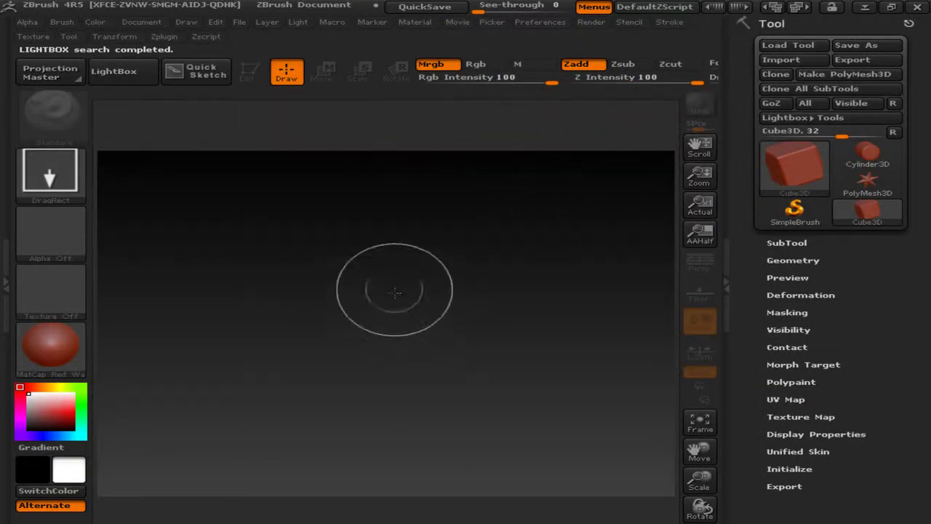
Convert the cube to a PolyMesh3D, draw it onto the empty canvas and enter Edit mode.
click(851, 76)
drag(436, 282, 373, 379)
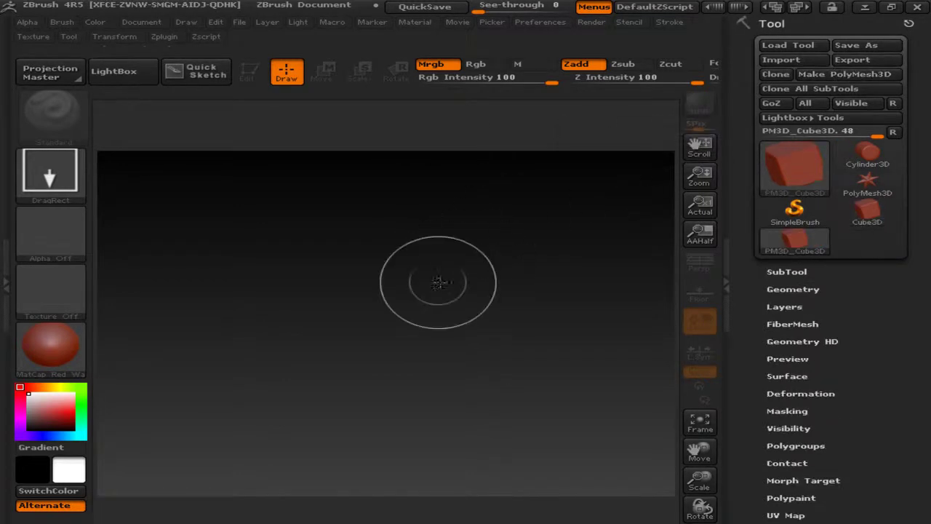
drag(148, 311, 238, 373)
mouse_move(179, 359)
mouse_down()
mouse_move(210, 289)
mouse_move(187, 298)
mouse_up()
key(t)
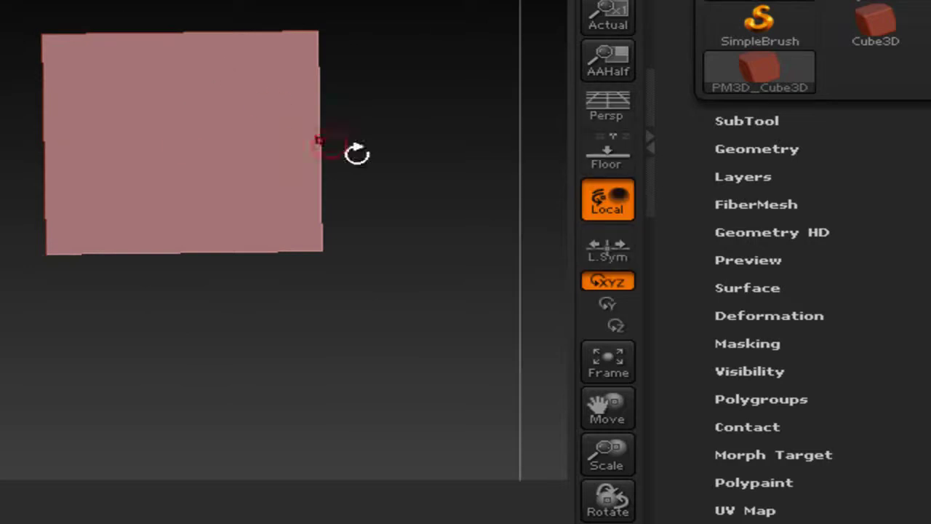
Turn on the floor grid beneath the cube.
drag(411, 164, 362, 206)
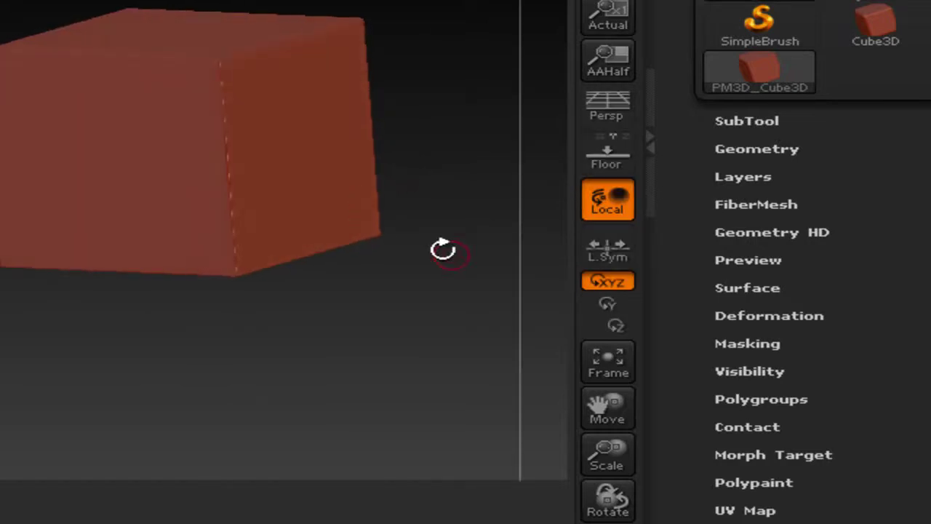
click(622, 155)
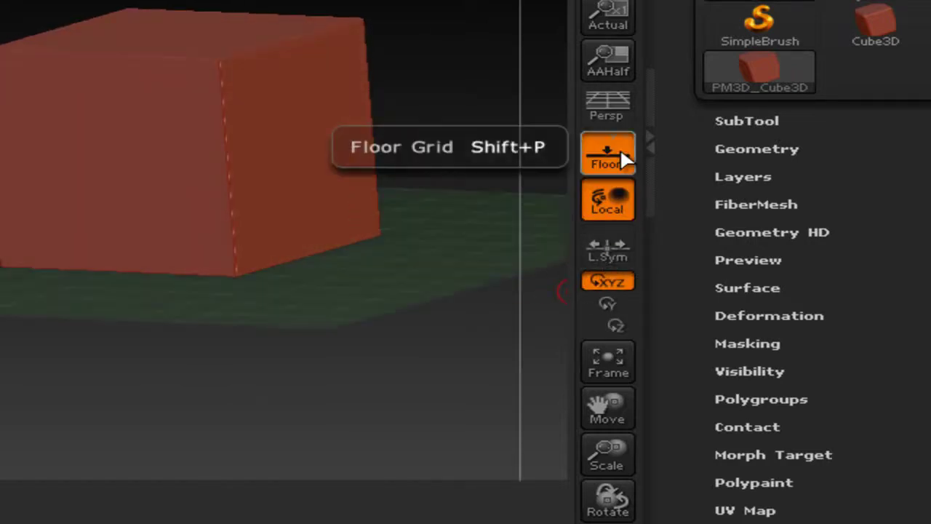
drag(357, 208, 375, 253)
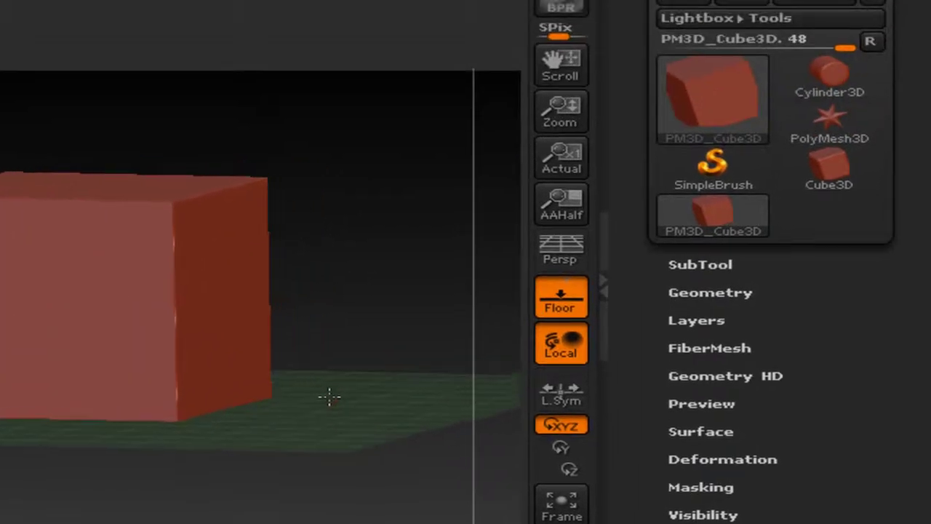
alt+drag(328, 395, 278, 424)
alt+drag(333, 345, 383, 345)
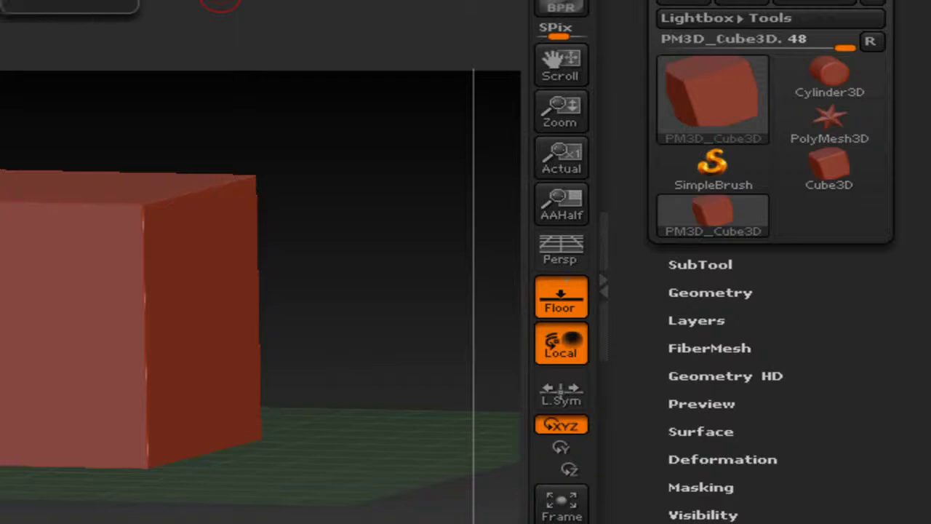
Activate Move mode and place the transpose line on one of the cube's side faces.
key(w)
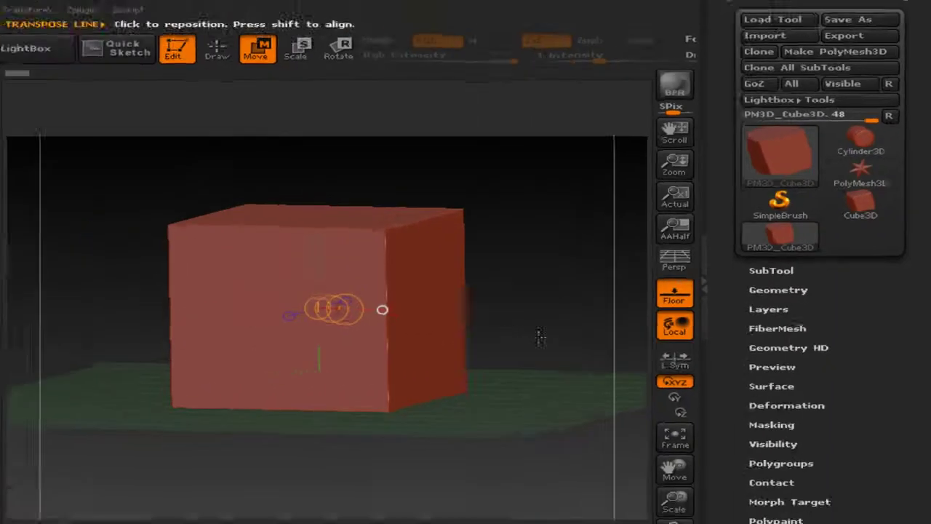
drag(377, 360, 107, 432)
drag(405, 377, 535, 337)
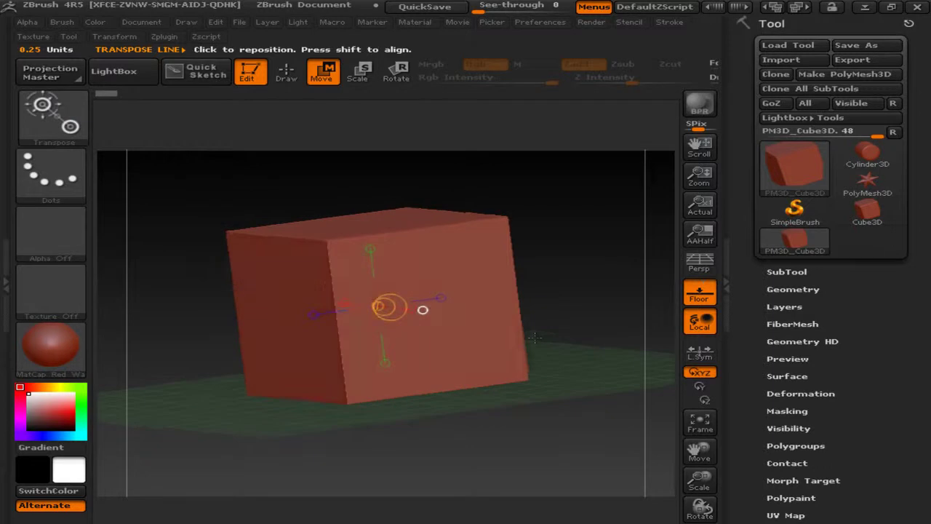
click(473, 228)
click(453, 327)
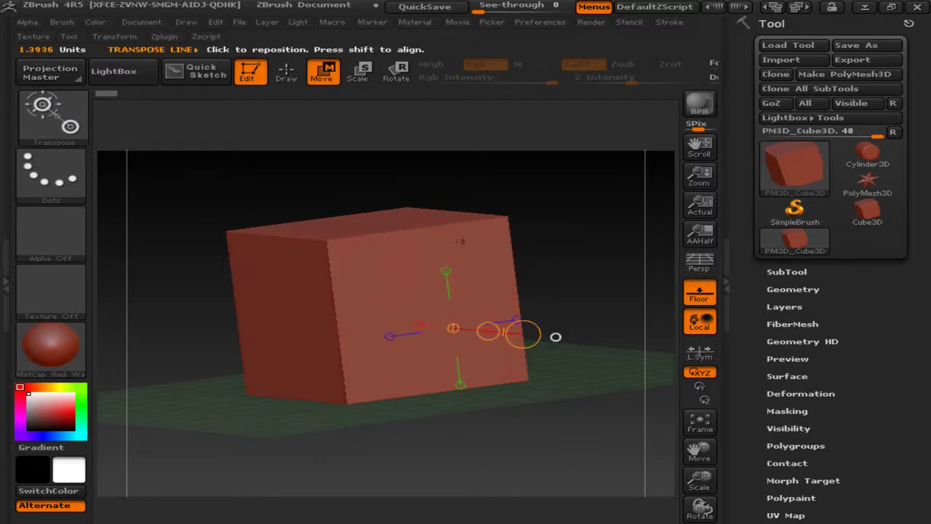
Align the transpose line to the blue axis, try deforming the cube with it and undo the deformation.
drag(556, 337, 574, 340)
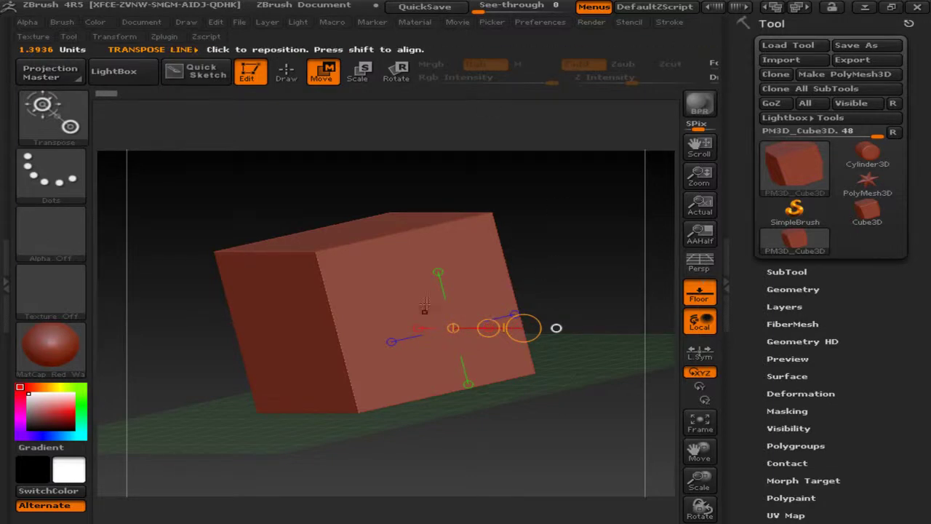
click(515, 313)
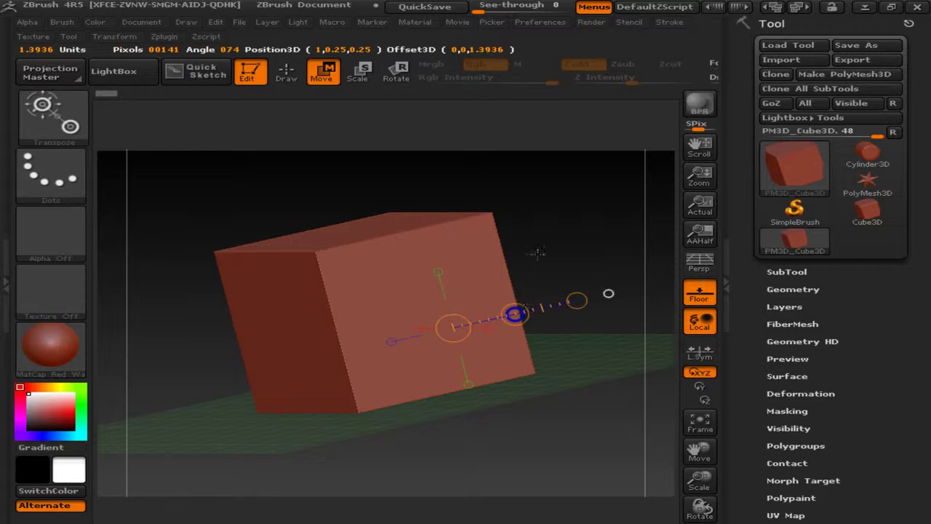
drag(608, 291, 586, 328)
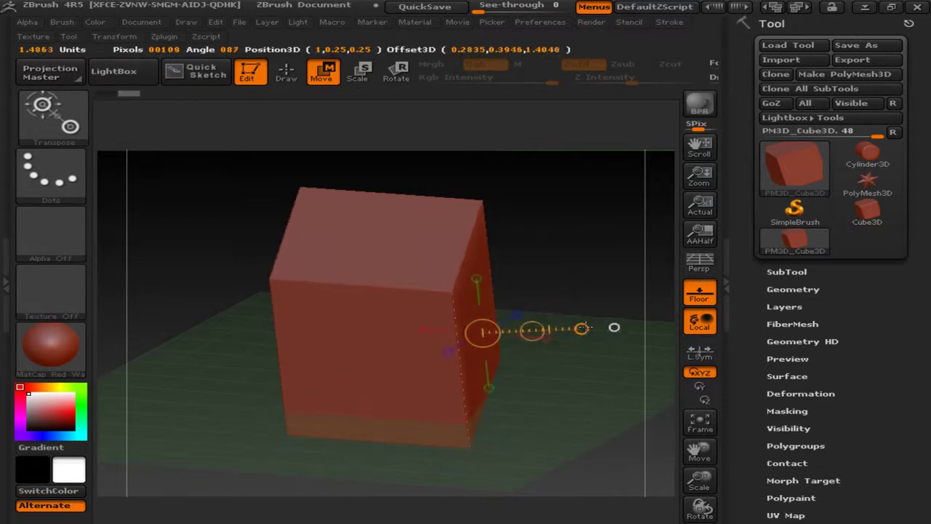
key(ctrl+z)
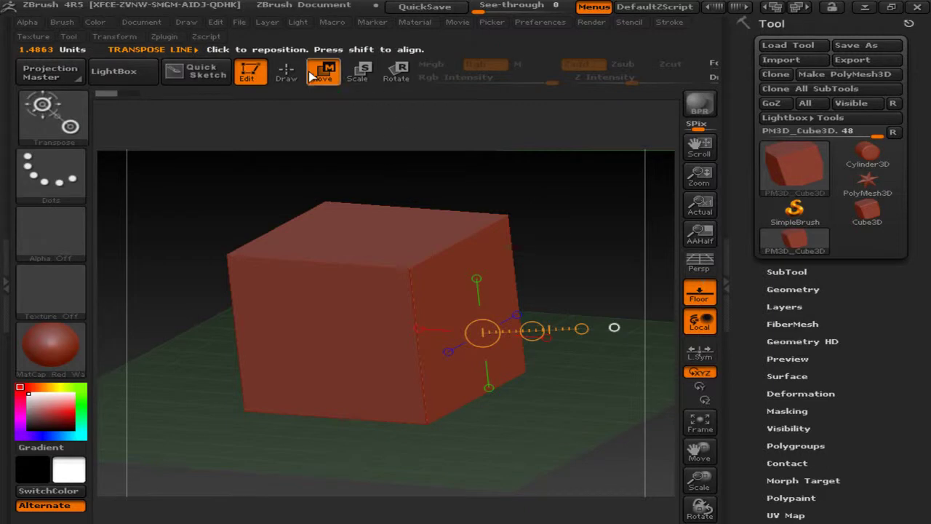
Place the Move transpose line at the left edge of the cube's front face and stretch the cube wider toward the opposite side.
click(286, 71)
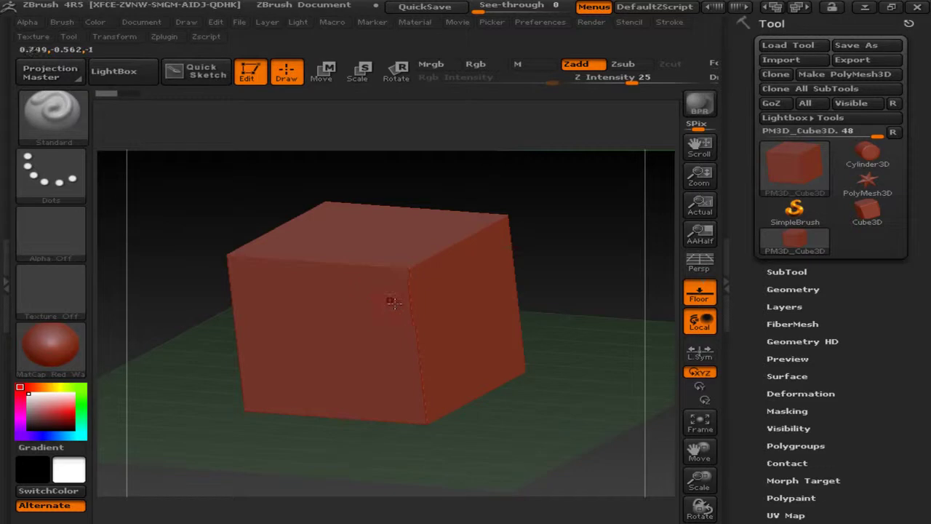
key(w)
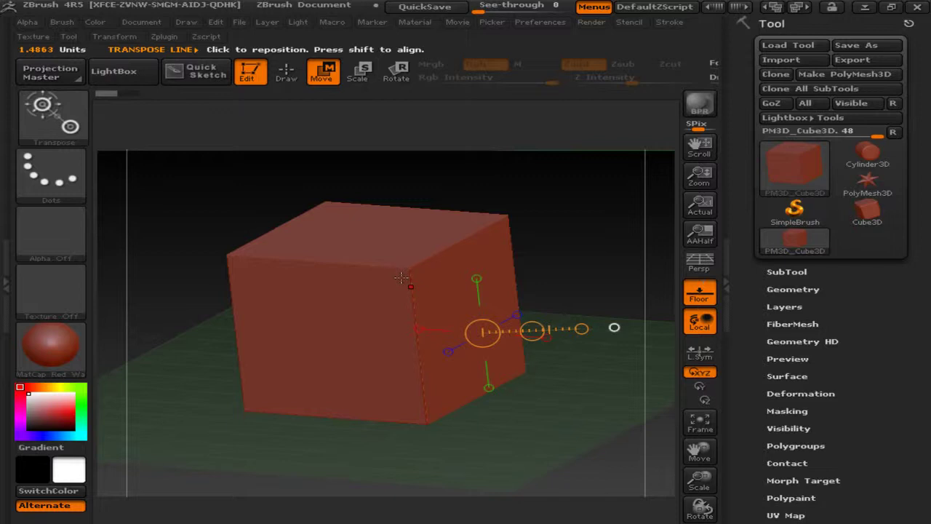
click(418, 346)
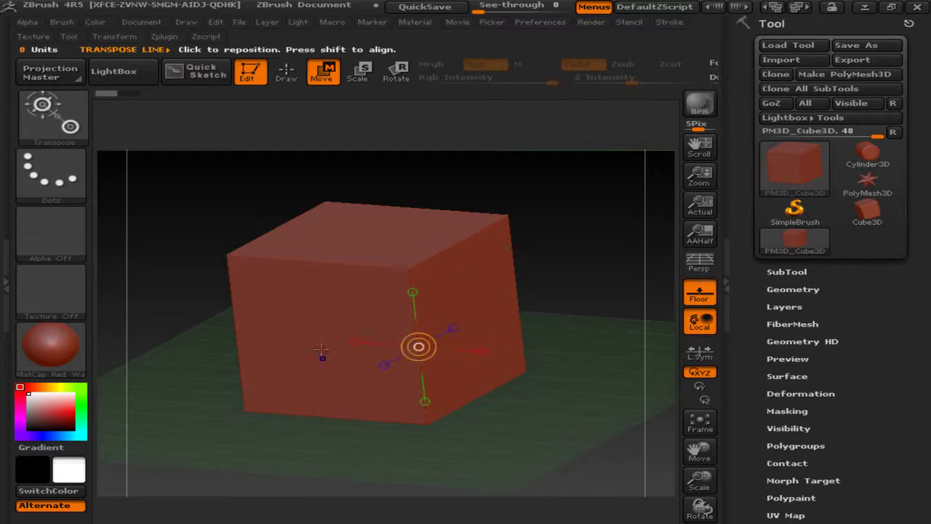
drag(322, 339, 284, 345)
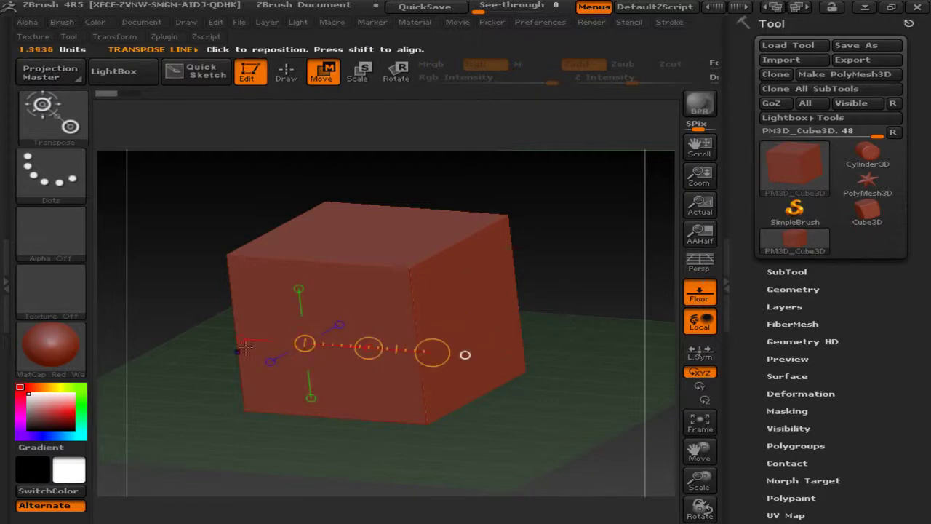
click(236, 349)
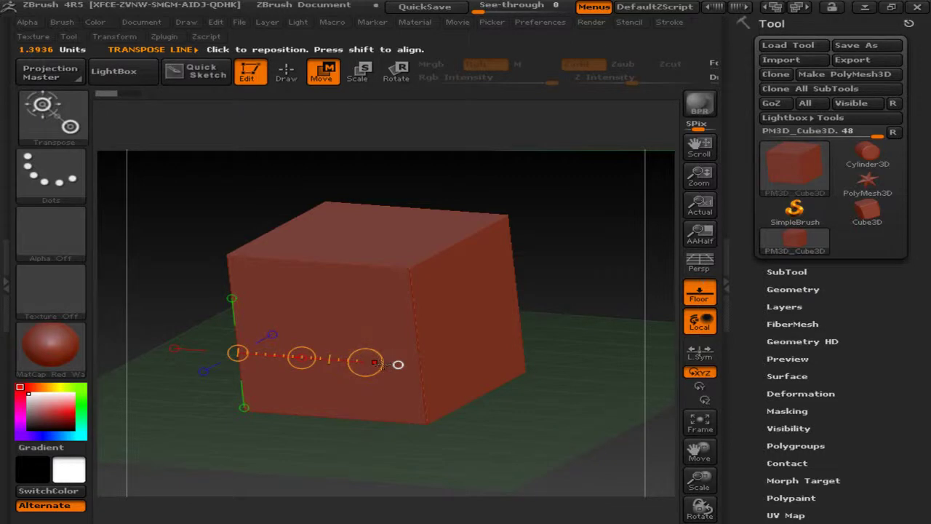
drag(378, 362, 452, 362)
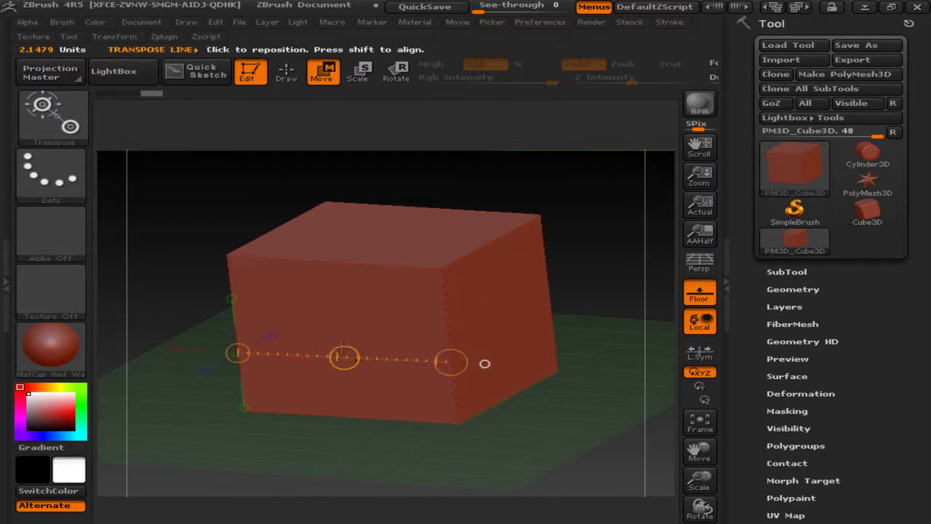
Set the transpose line diagonally across the cube's front face, about 2.56 units long, and reposition the cube with its middle circle.
drag(348, 346, 365, 320)
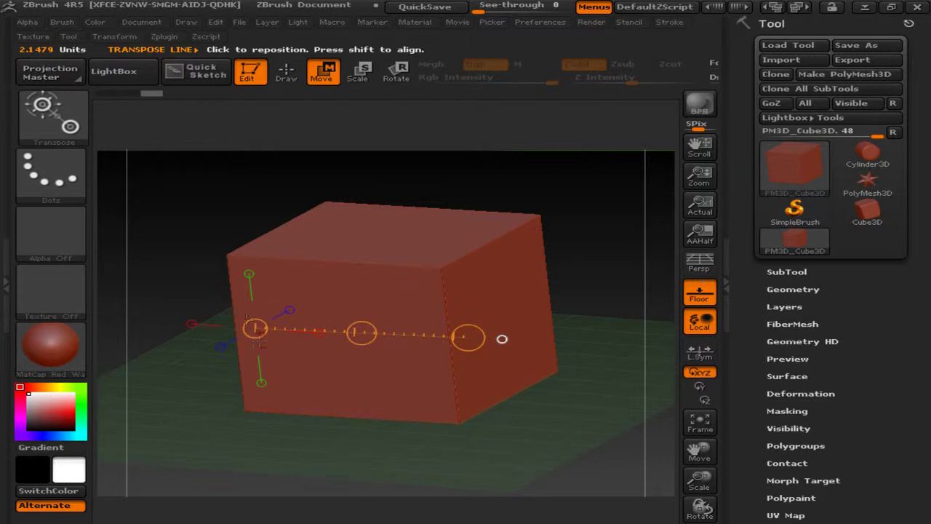
mouse_move(355, 331)
mouse_down()
mouse_move(360, 288)
mouse_move(362, 321)
mouse_move(339, 317)
mouse_move(351, 317)
mouse_up()
drag(460, 321, 447, 262)
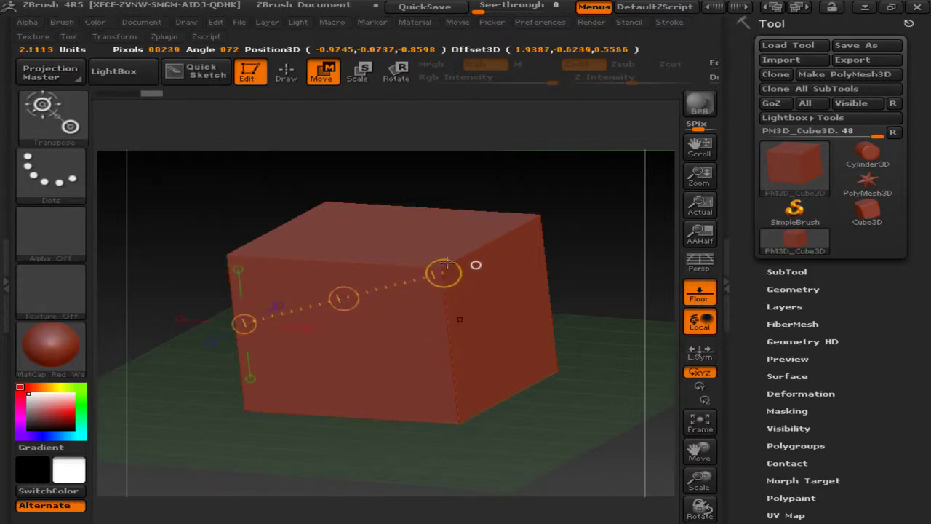
drag(244, 323, 251, 394)
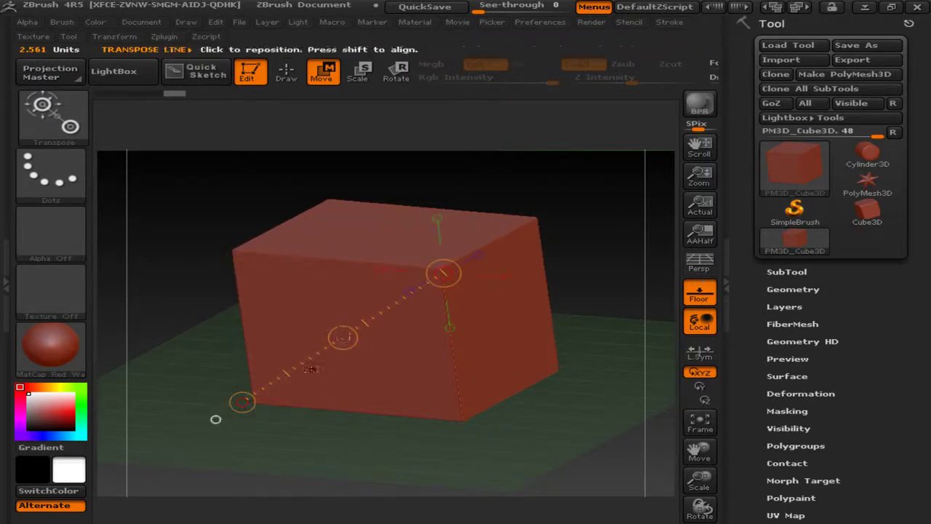
drag(339, 335, 325, 316)
drag(343, 337, 333, 351)
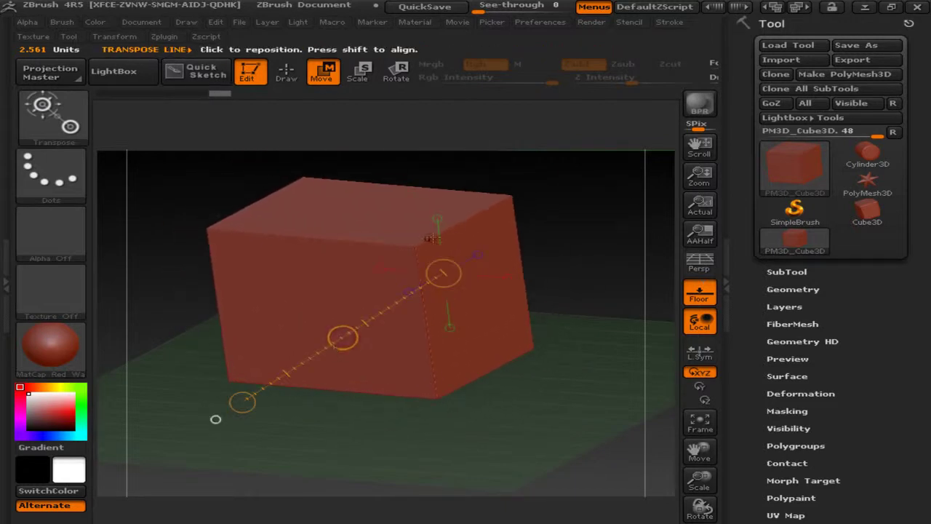
Align the transpose line along the green vertical axis, first upward and finally downward, shifting the cube slightly in between.
click(437, 218)
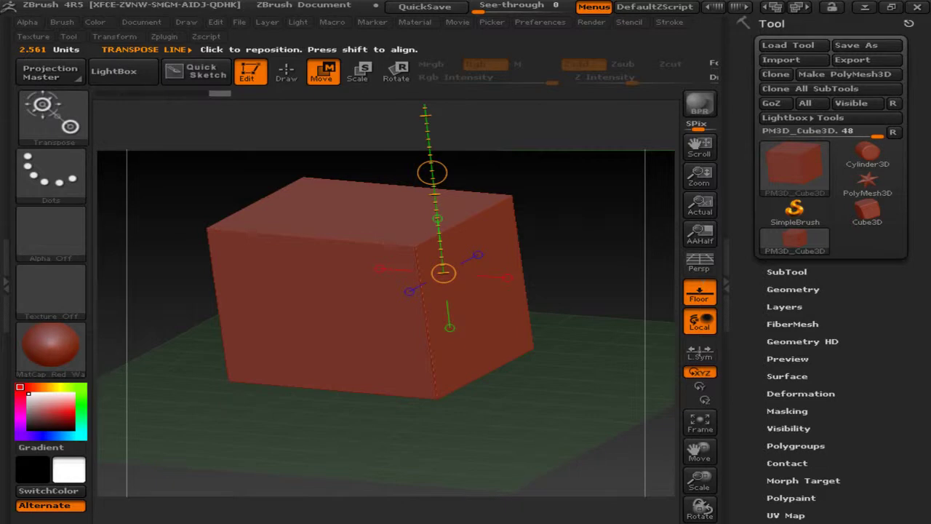
mouse_move(444, 273)
mouse_down()
mouse_move(418, 283)
mouse_move(445, 189)
mouse_move(431, 171)
mouse_move(422, 193)
mouse_move(413, 180)
mouse_move(442, 270)
mouse_up()
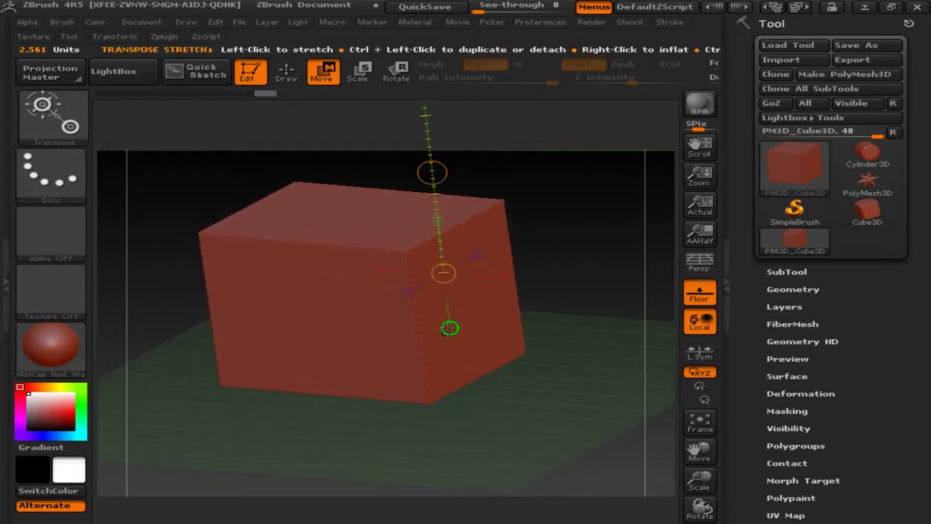
click(450, 328)
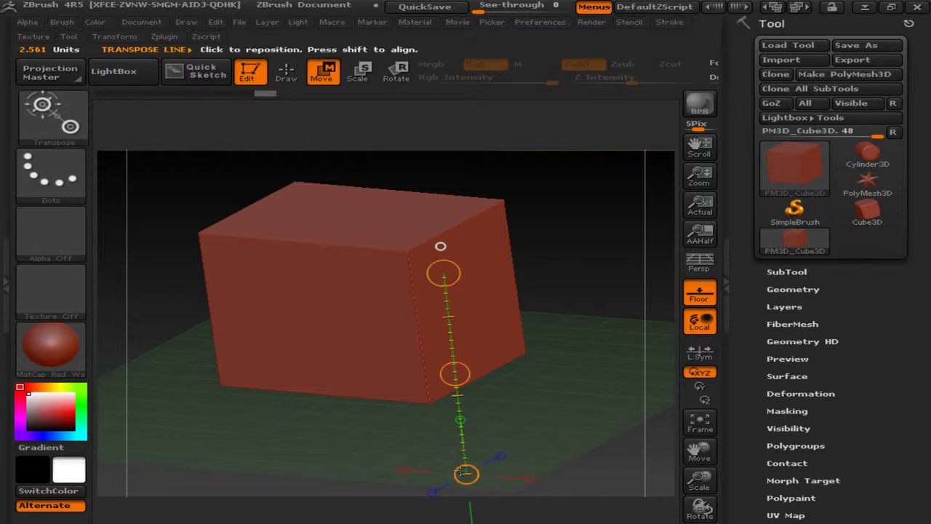
Set the transpose line back to a diagonal ending at the front face's lower-left corner and move the cube with its middle circle.
drag(463, 468, 237, 381)
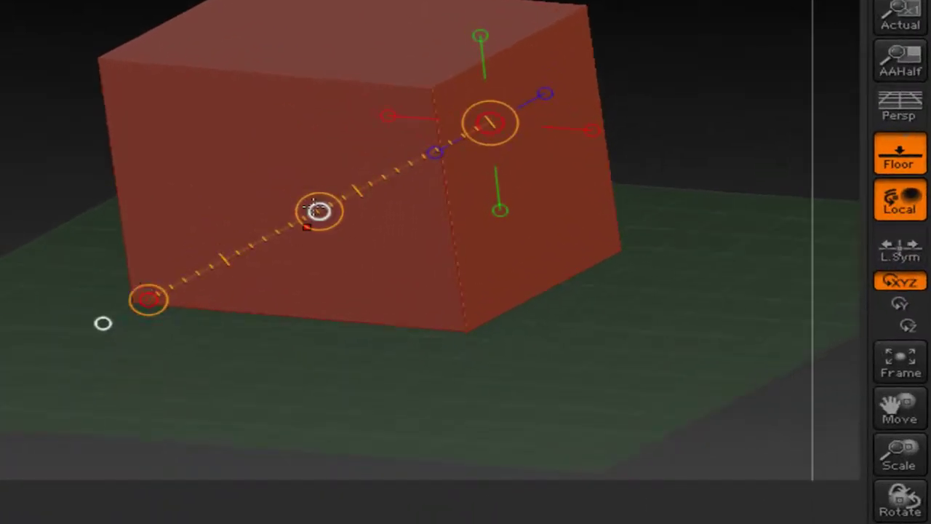
drag(317, 211, 385, 187)
drag(144, 290, 357, 88)
Switch the transpose line to Scale mode and resize the cube with its circles.
key(w)
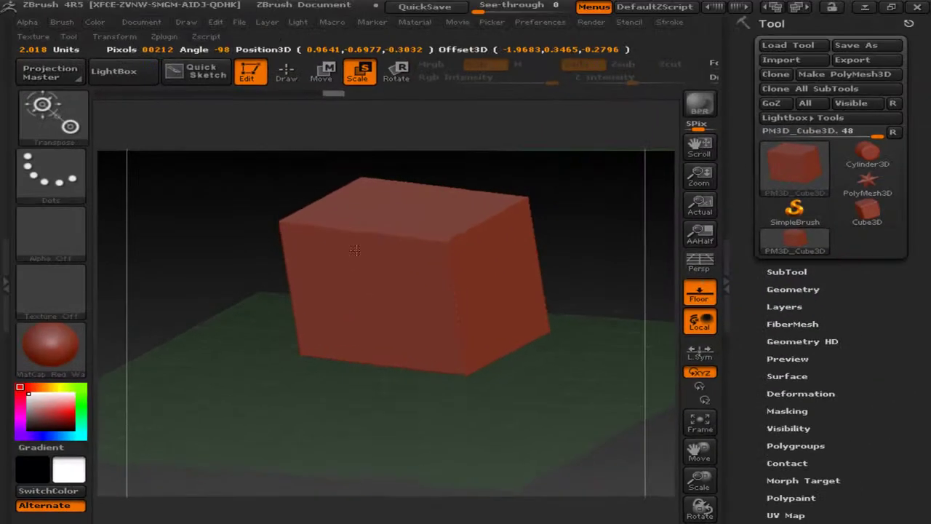
drag(355, 250, 397, 434)
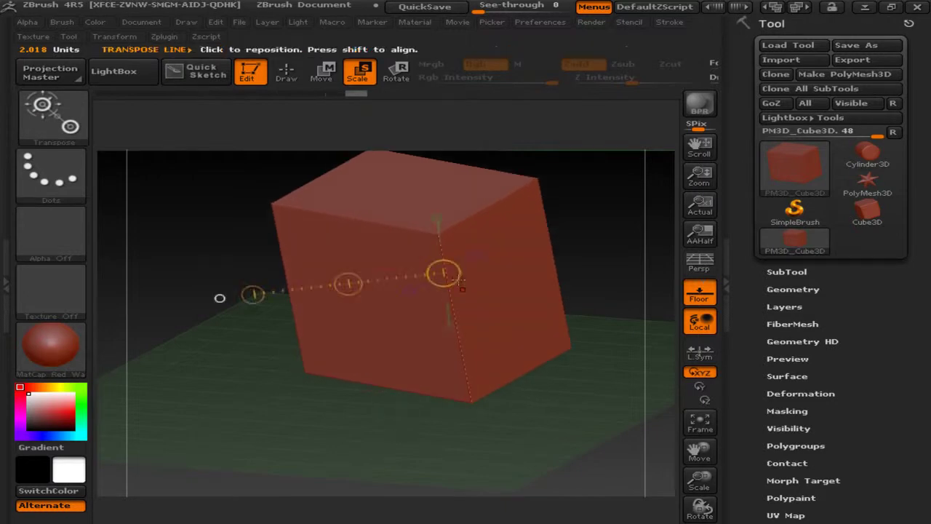
drag(348, 284, 349, 214)
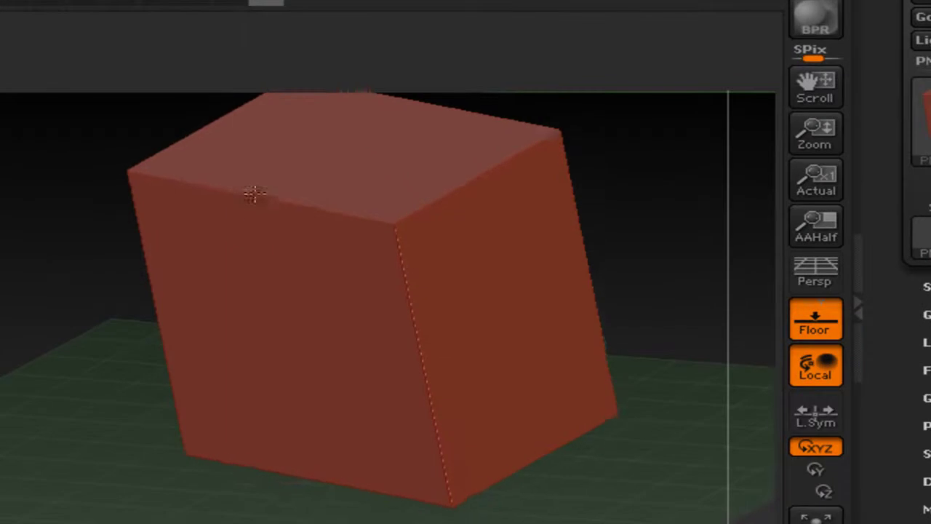
drag(254, 194, 289, 267)
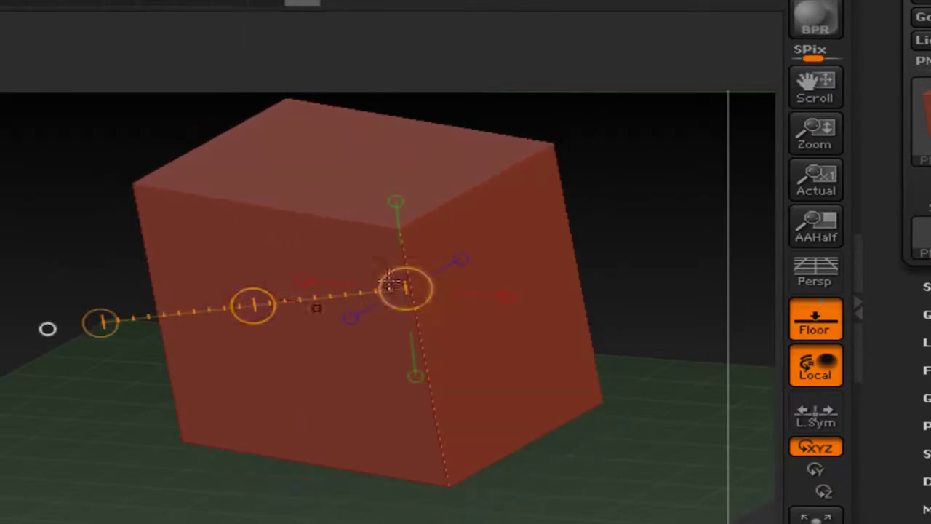
Align the transpose line vertically to resize the cube, turn it along the red horizontal axis, and rotate the cube in Rotate mode.
drag(100, 322, 398, 95)
drag(403, 190, 378, 165)
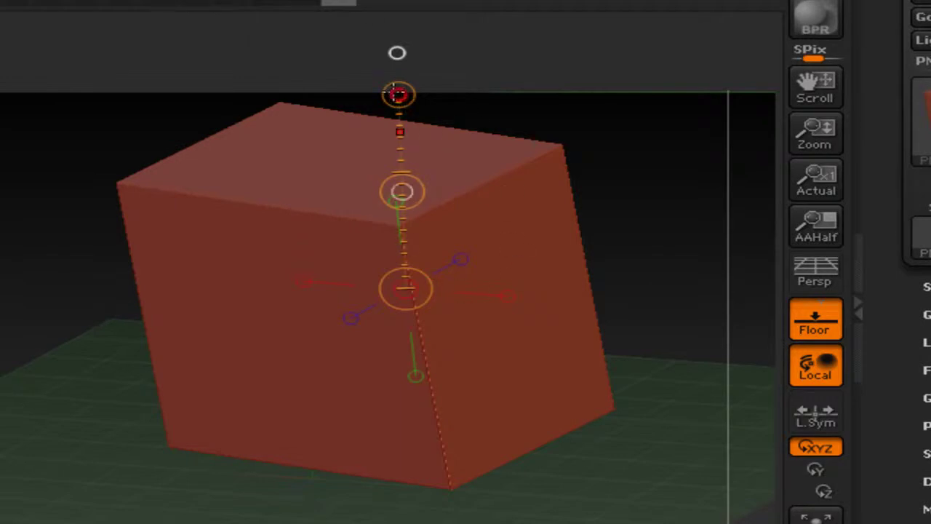
drag(379, 90, 160, 282)
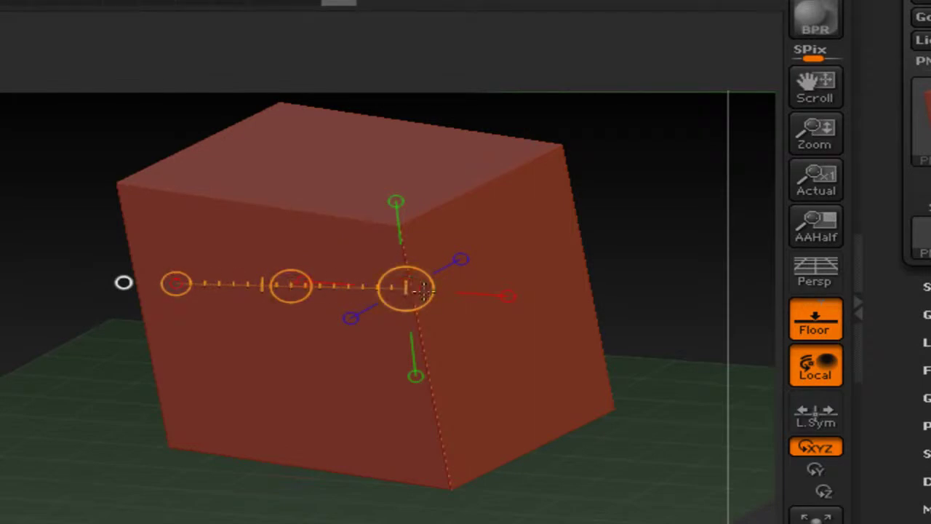
drag(175, 271, 588, 328)
drag(409, 284, 298, 230)
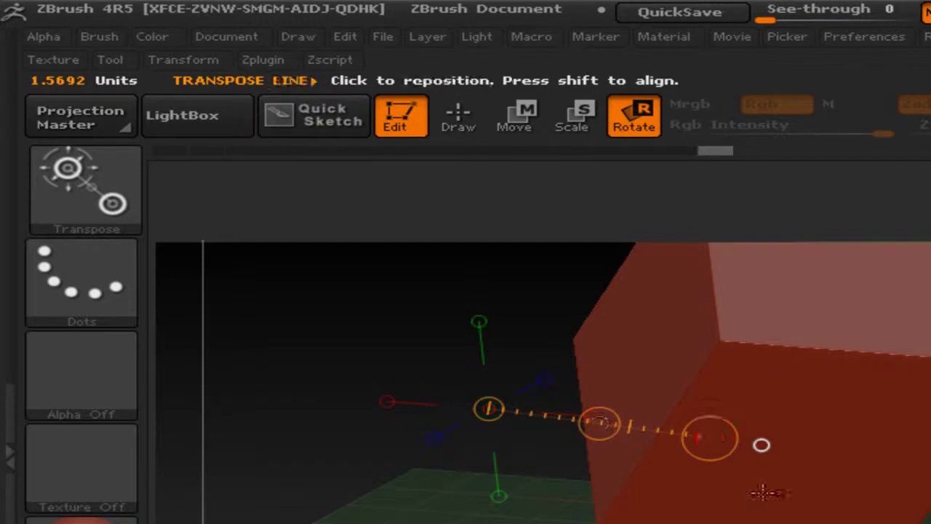
Return to Draw mode and revert the cube to the beginning of its undo history.
click(458, 120)
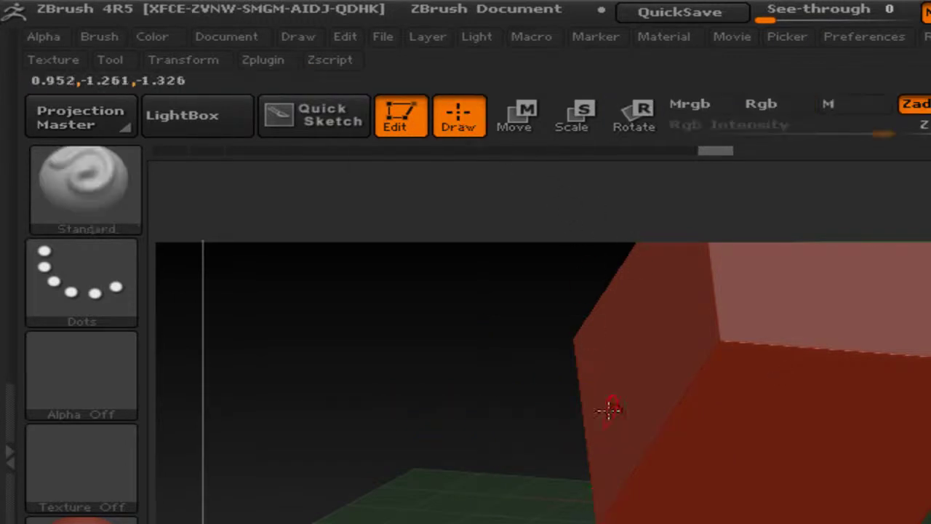
key(ctrl+z)
key(ctrl+z)
key(ctrl+z)
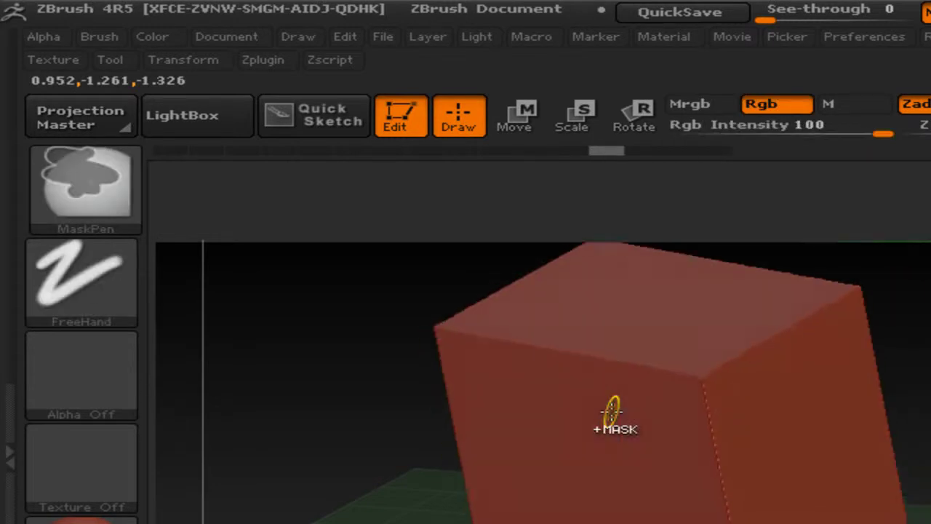
key(ctrl+z)
drag(538, 149, 172, 160)
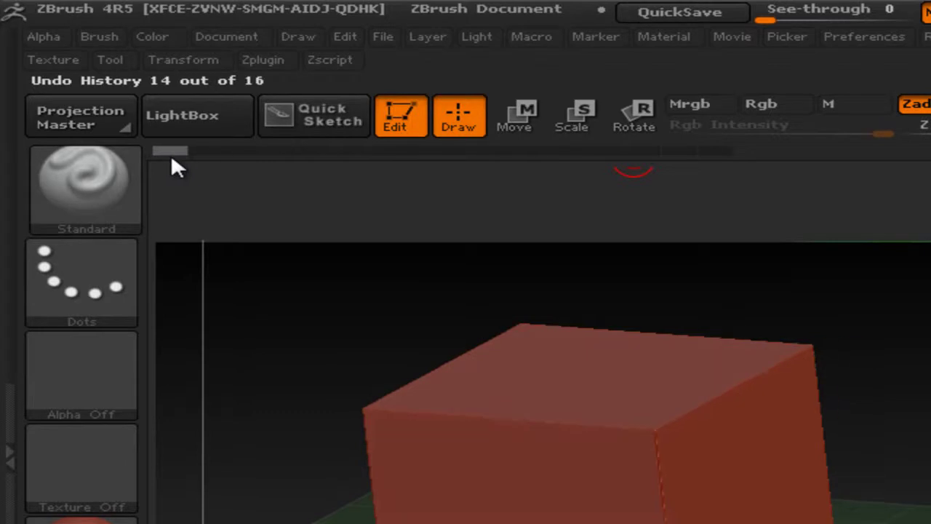
drag(873, 489, 930, 479)
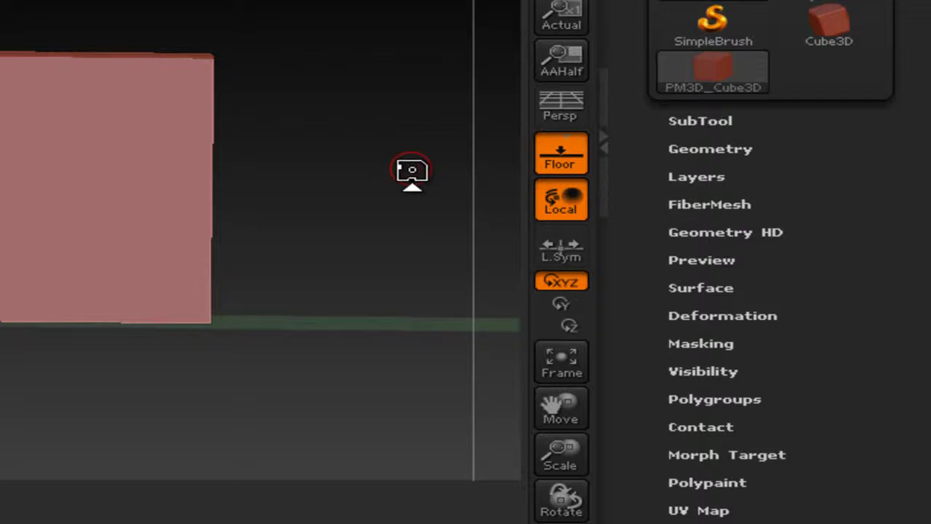
key(F1)
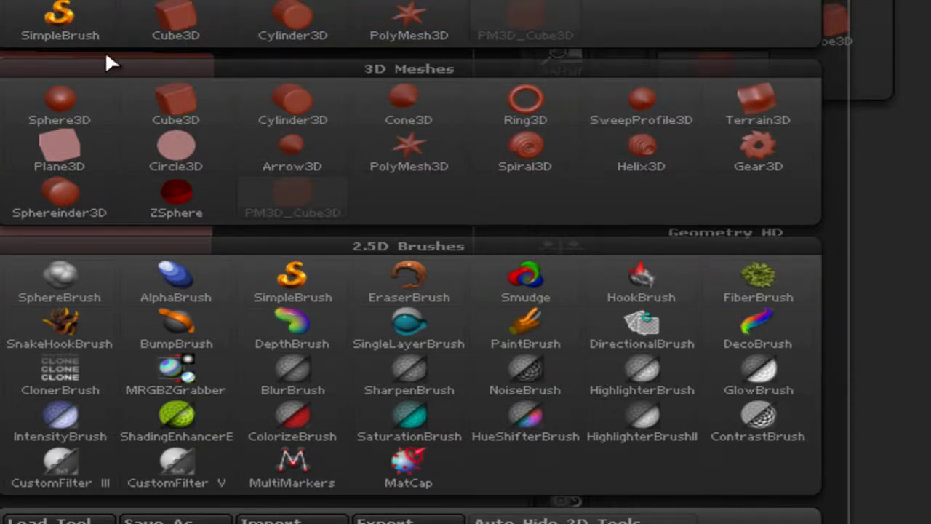
key(b)
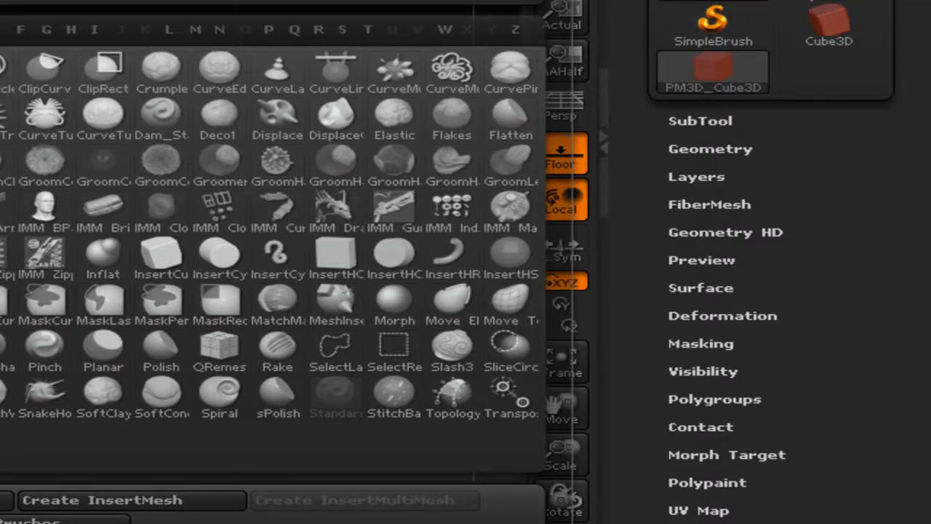
key(Escape)
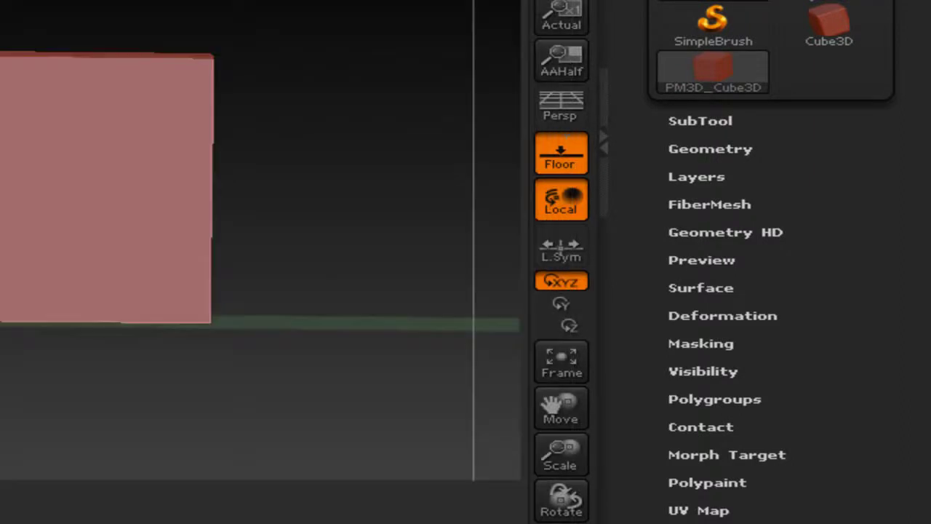
key(b)
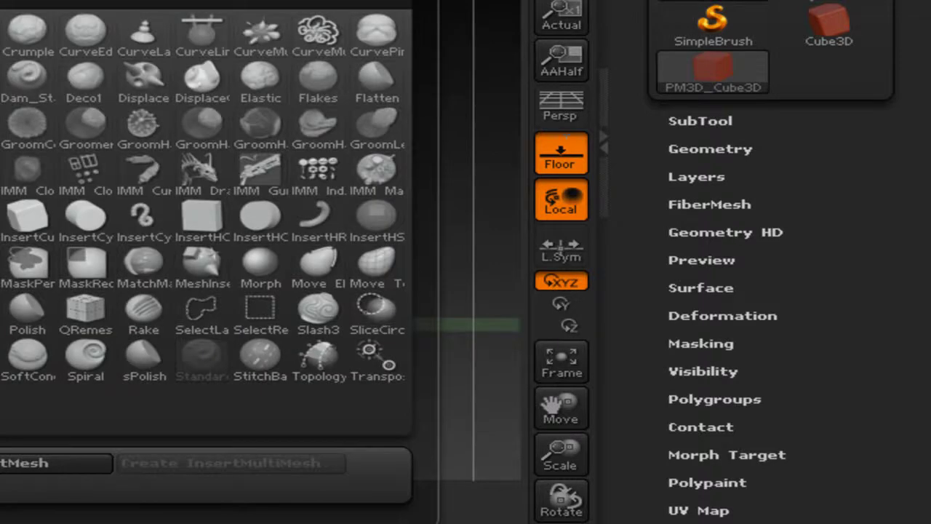
key(Escape)
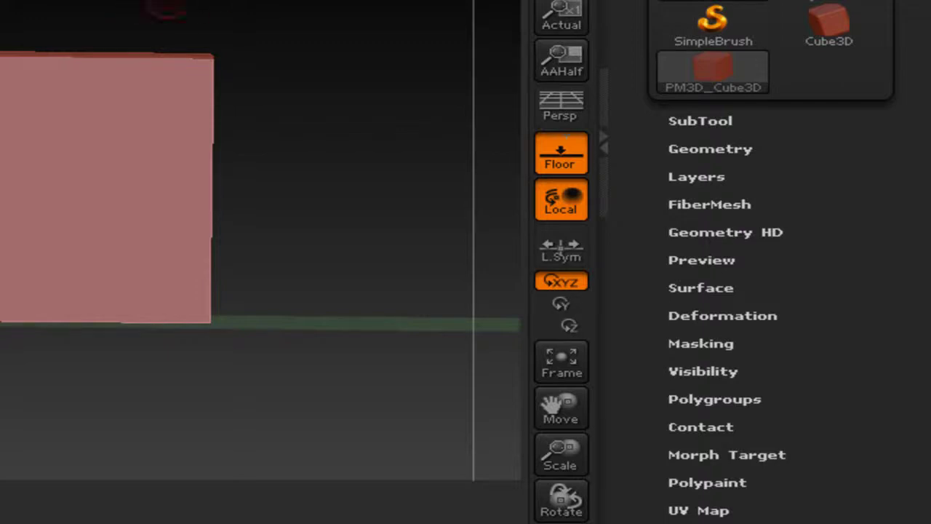
Isolate the upper part of the cube with a SelectRect rectangle, hiding the lower part.
drag(291, 87, 315, 110)
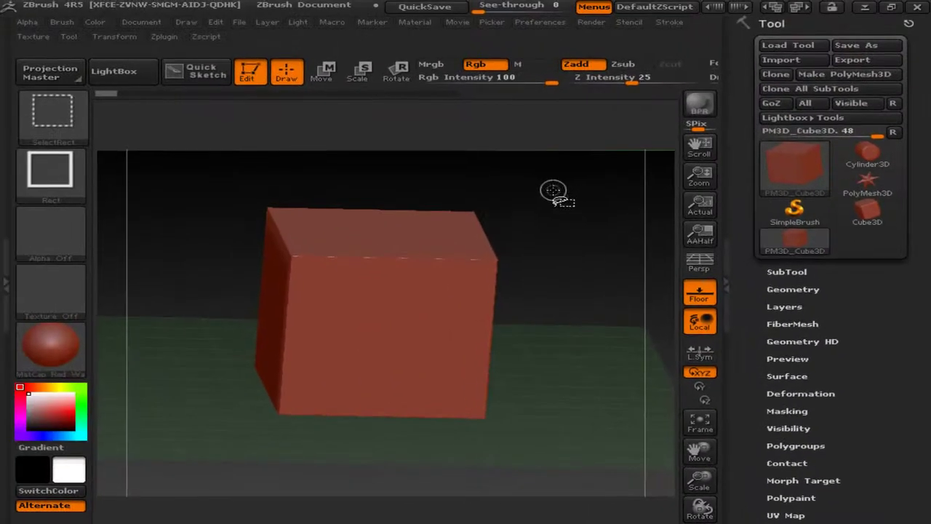
ctrl+shift+drag(468, 115, 249, 194)
ctrl+shift+drag(373, 255, 202, 315)
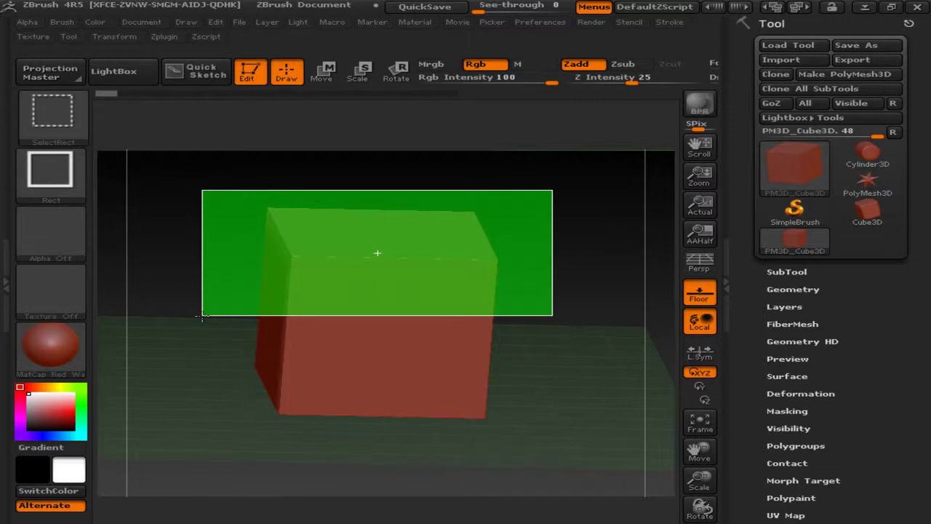
ctrl+shift+drag(202, 315, 202, 315)
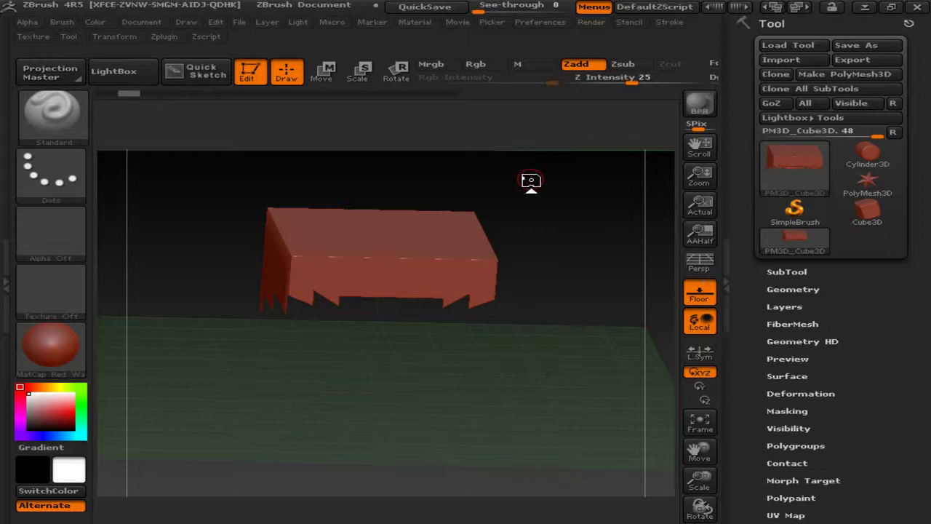
Invert the cube's visible part twice and show the whole cube again.
key(ctrl+shift)
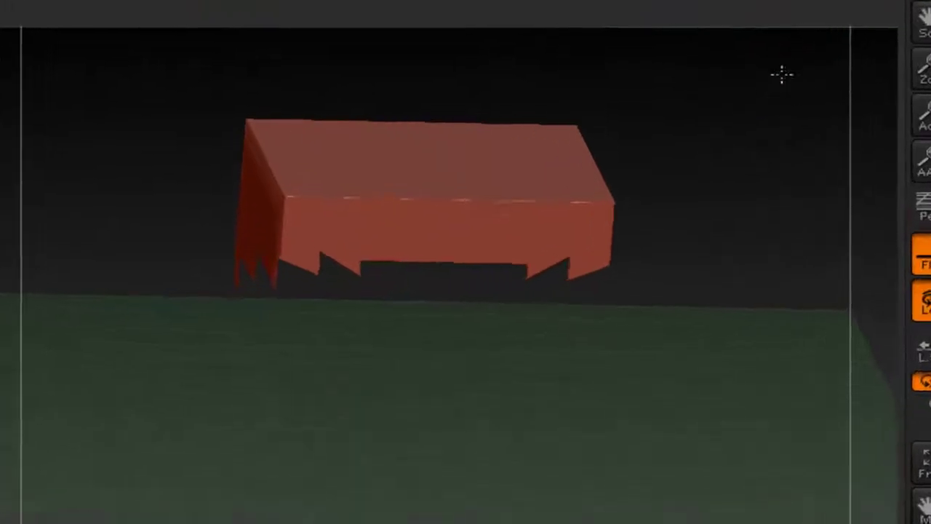
ctrl+shift+drag(602, 181, 579, 203)
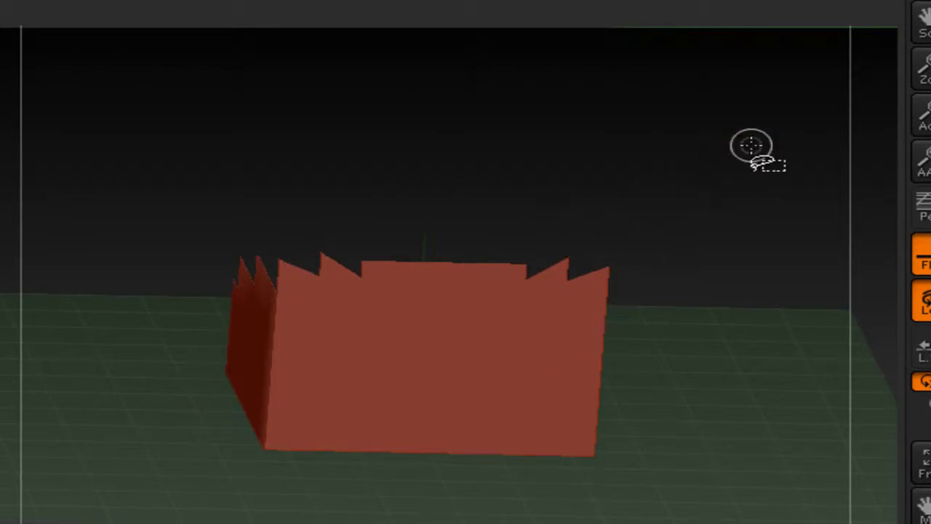
ctrl+shift+drag(750, 145, 673, 193)
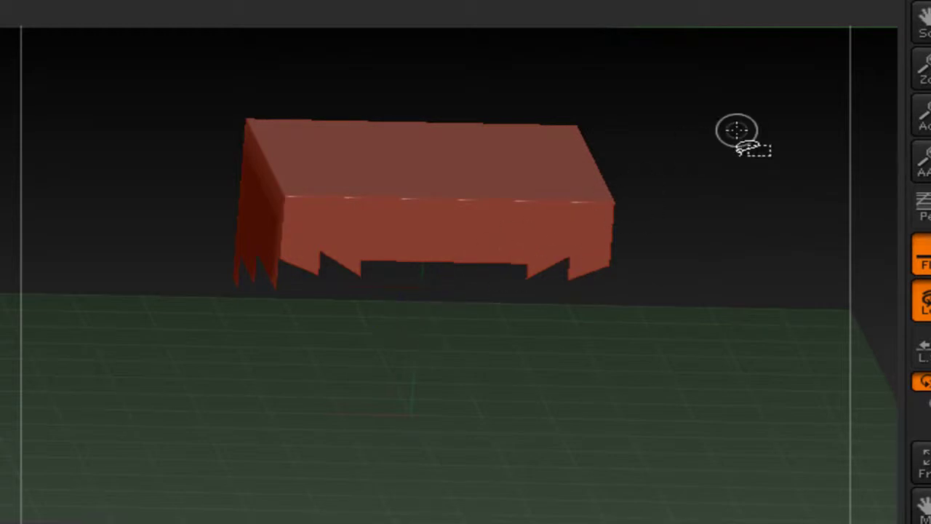
ctrl+shift+click(737, 129)
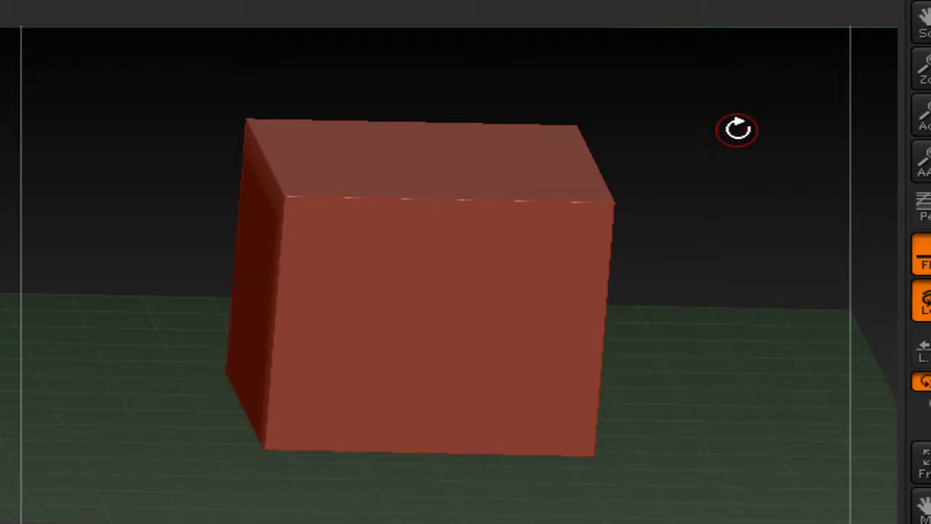
ctrl+shift+drag(744, 94, 91, 254)
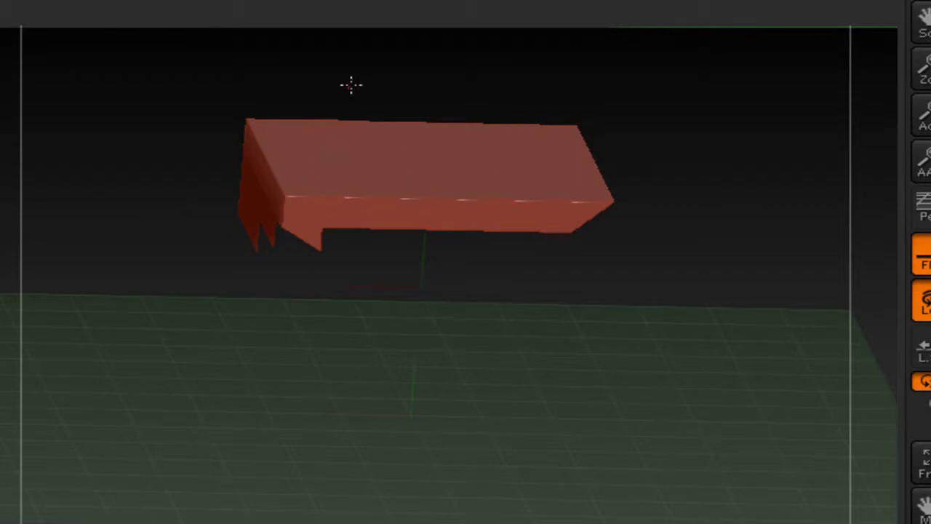
key(ctrl)
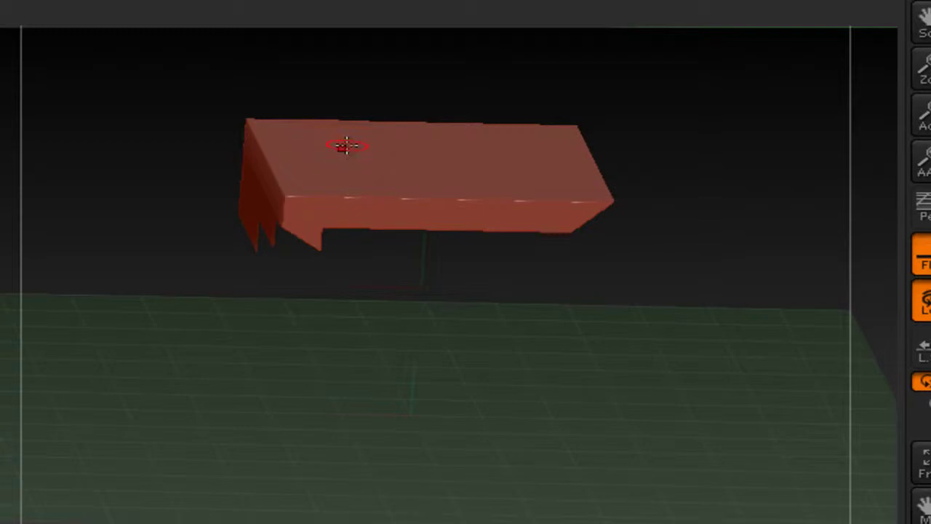
key(ctrl+z)
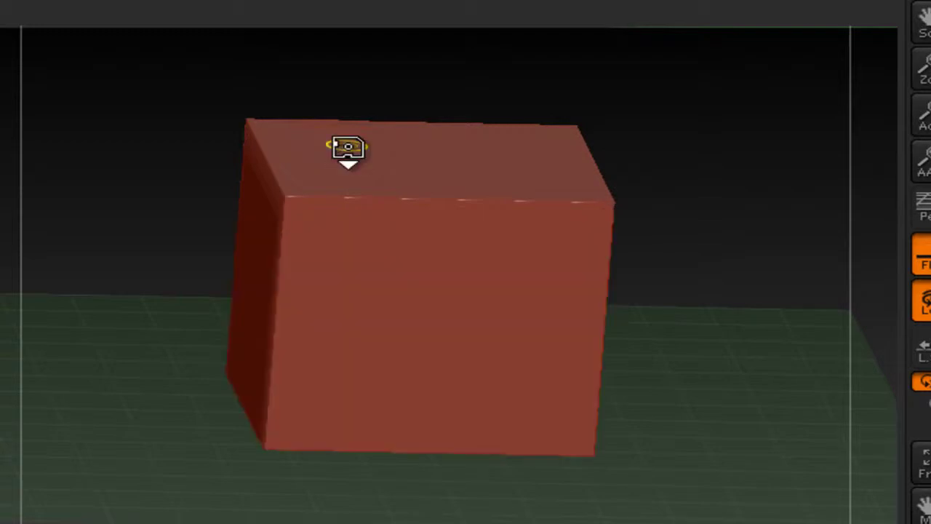
Subdivide the cube and isolate its upper part with a SelectRect rectangle.
key(ctrl+d)
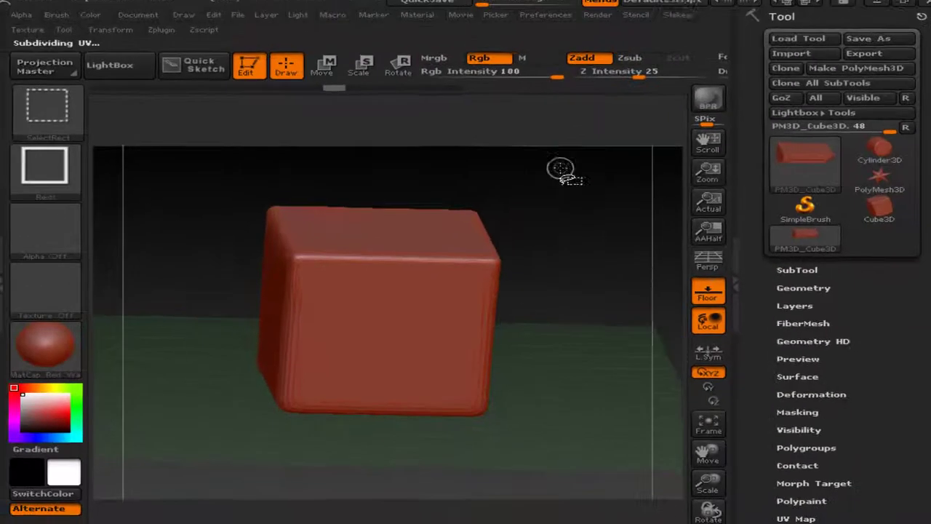
ctrl+shift+drag(560, 169, 187, 306)
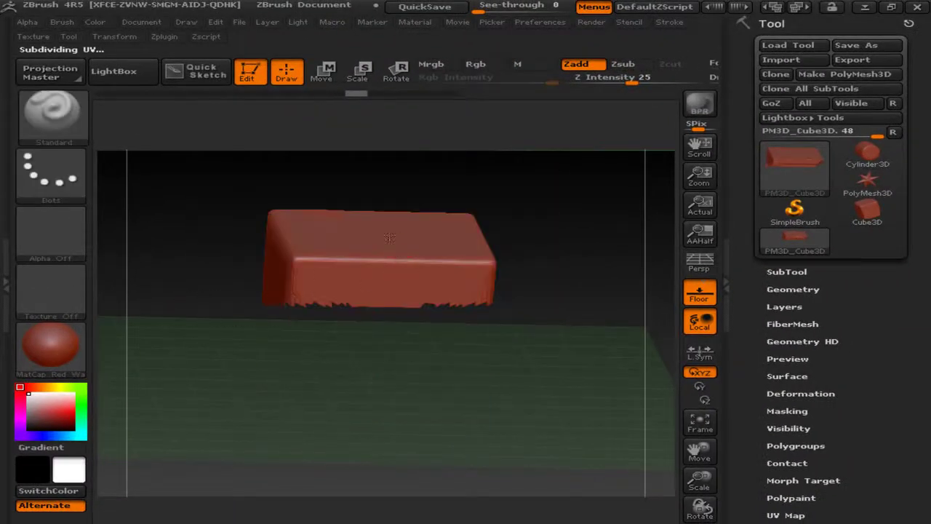
Enlarge the Draw Size and sculpt raised strokes on the cube's top face with the Standard brush.
key(space)
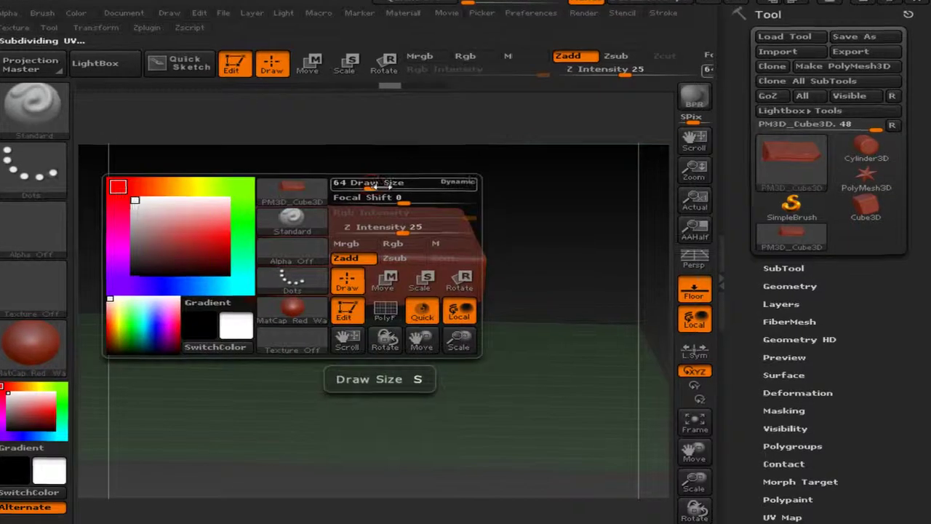
drag(388, 190, 417, 189)
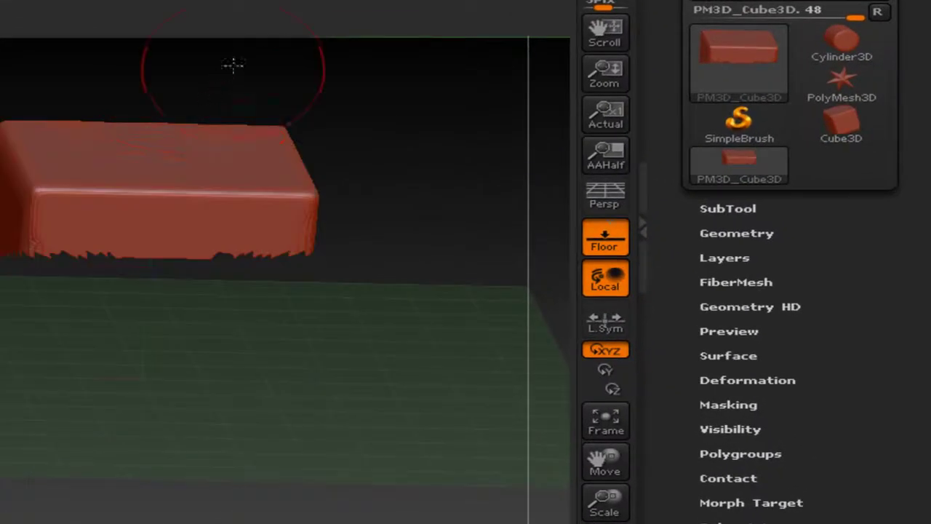
drag(227, 146, 255, 67)
drag(215, 131, 82, 88)
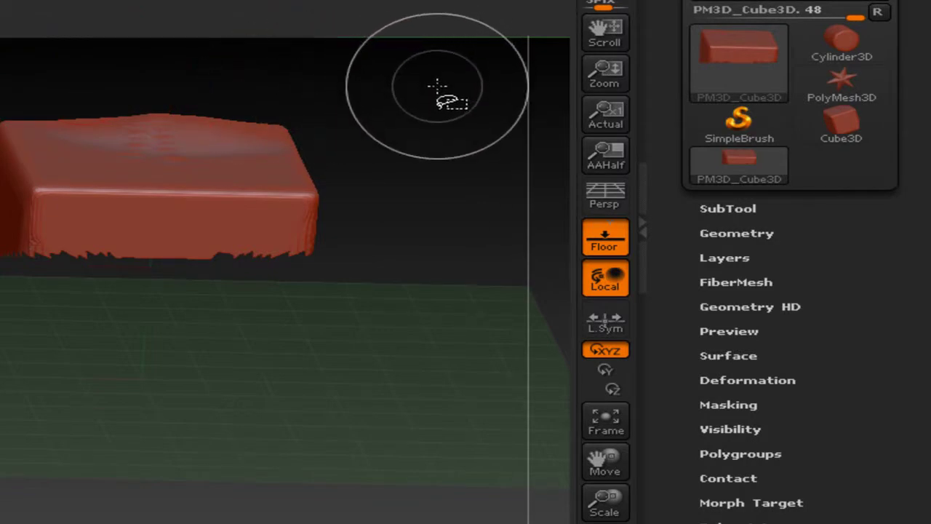
Invert the visibility to the cube's lower part and restore the whole sculpted cube.
ctrl+shift+drag(438, 88, 397, 124)
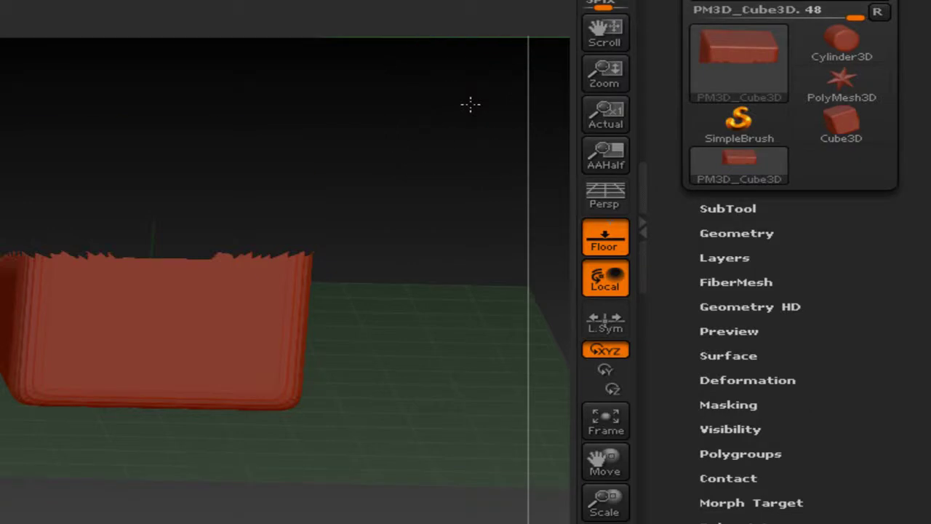
ctrl+shift+click(470, 104)
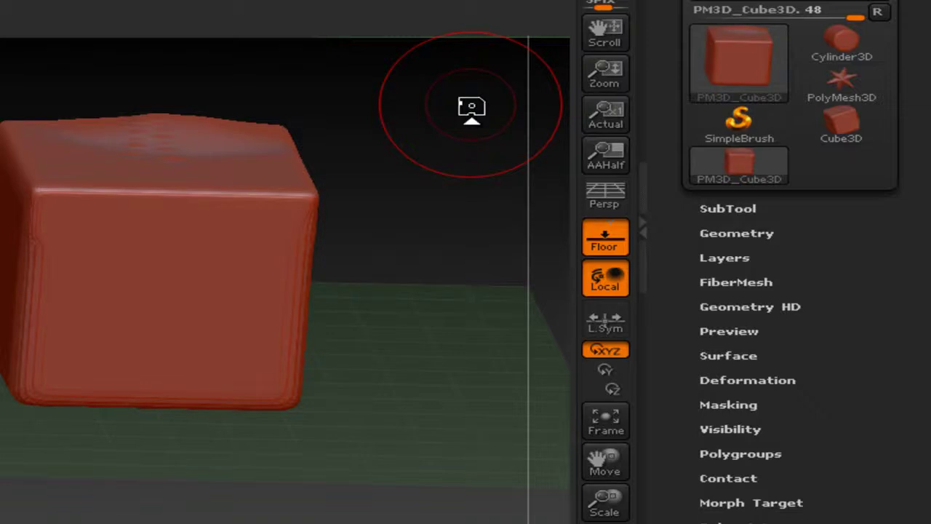
Open the Polygroups options and apply Uv Groups to the cube.
drag(843, 310, 852, 116)
click(753, 208)
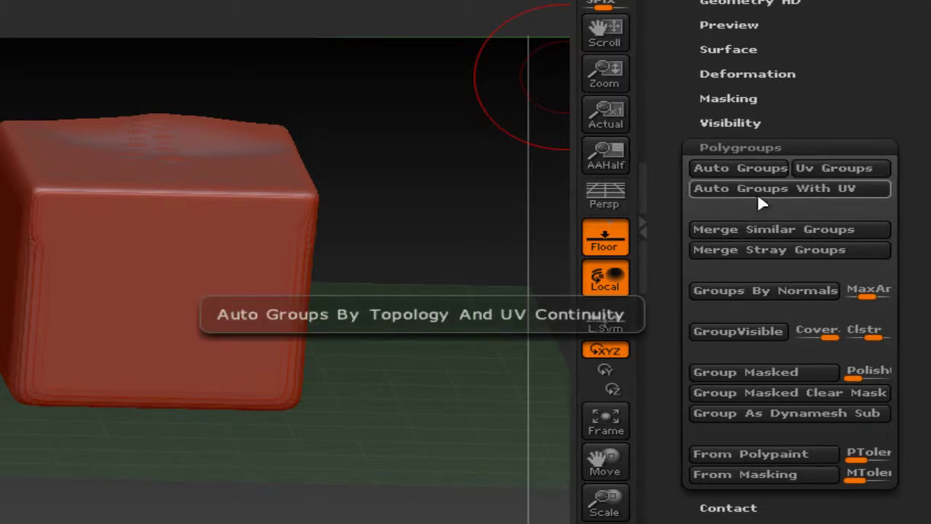
click(829, 166)
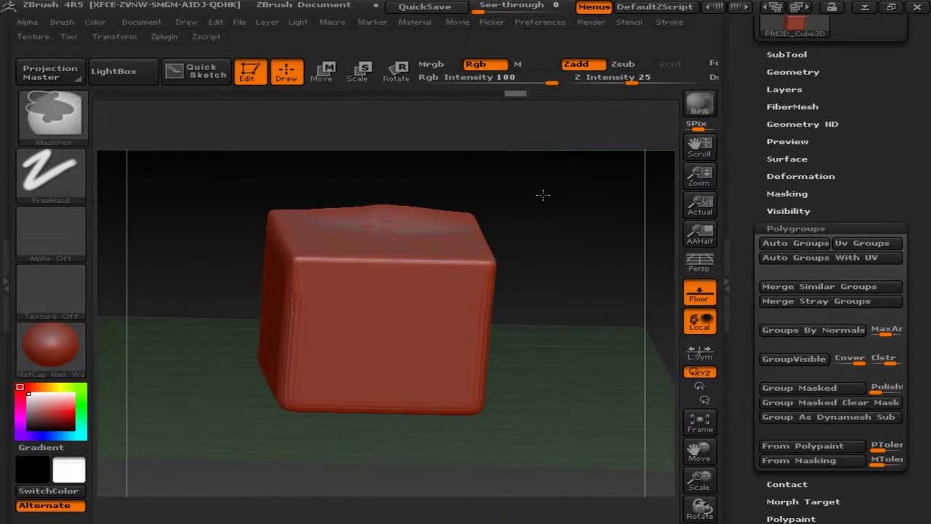
Mask the cube's upper part with a rectangle, enlarge the Draw Size and sculpt the unmasked surface along the mask border.
mouse_move(542, 195)
ctrl+mouse_down()
mouse_move(444, 229)
mouse_move(276, 255)
mouse_move(226, 272)
mouse_move(208, 304)
ctrl+mouse_up()
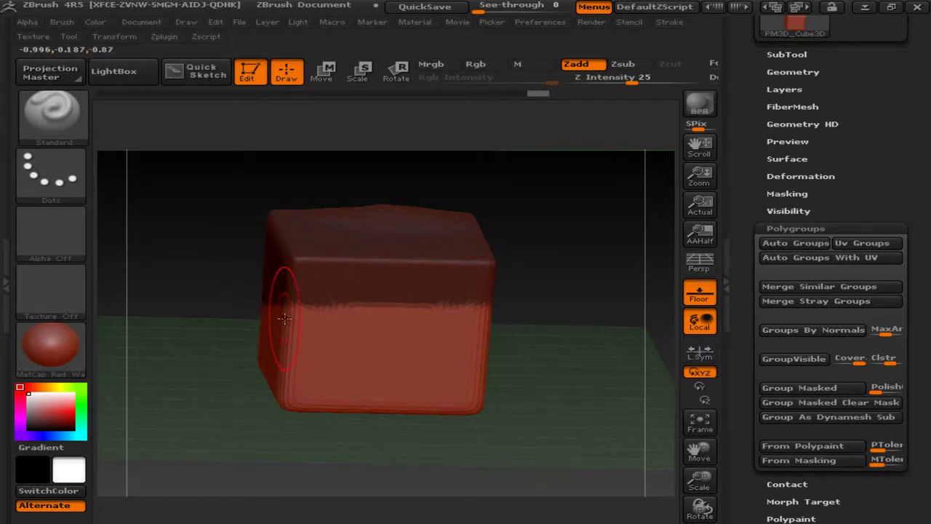
key(space)
drag(364, 313, 375, 313)
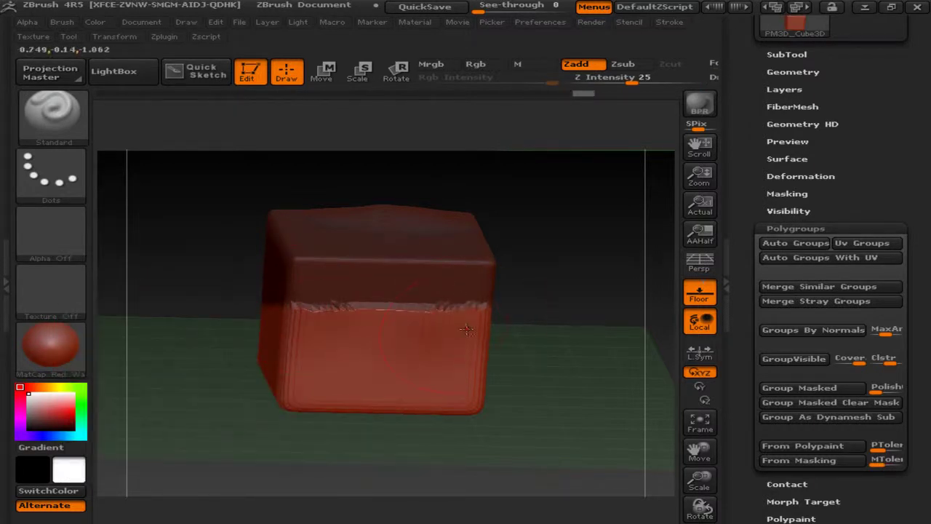
drag(569, 337, 494, 344)
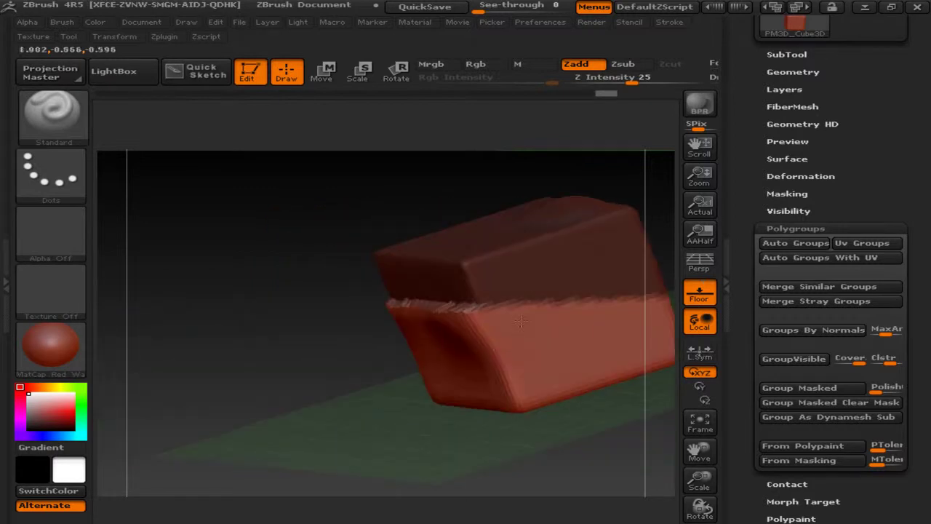
drag(597, 416, 553, 355)
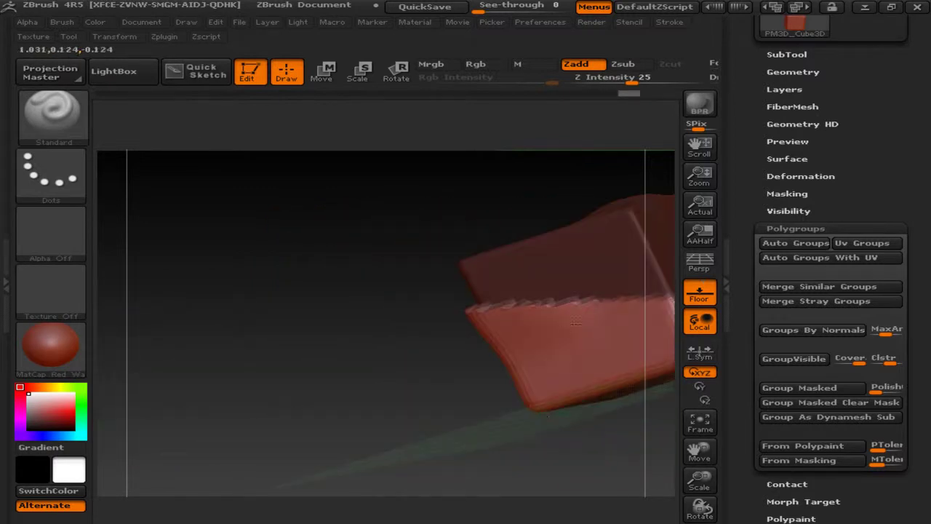
Sculpt the unmasked lower part of the cube from several sides with the Standard brush.
drag(374, 337, 553, 343)
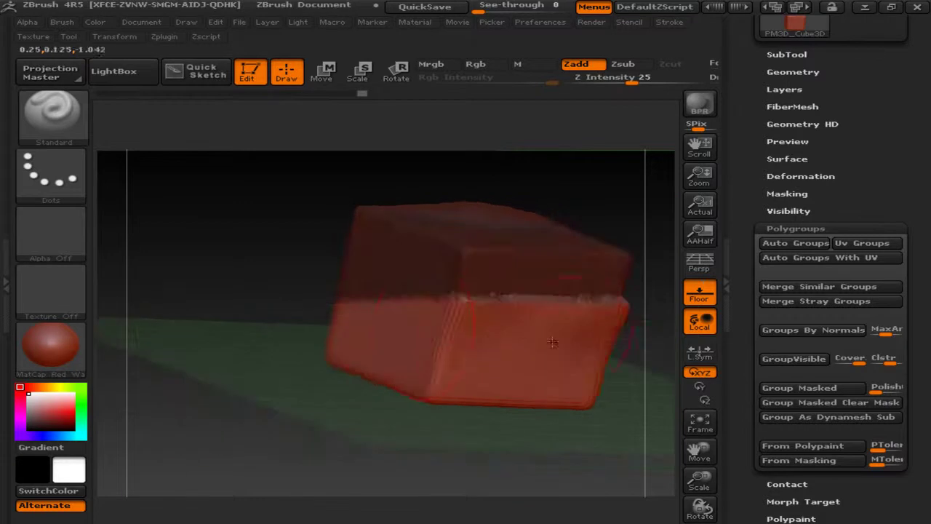
drag(422, 328, 415, 320)
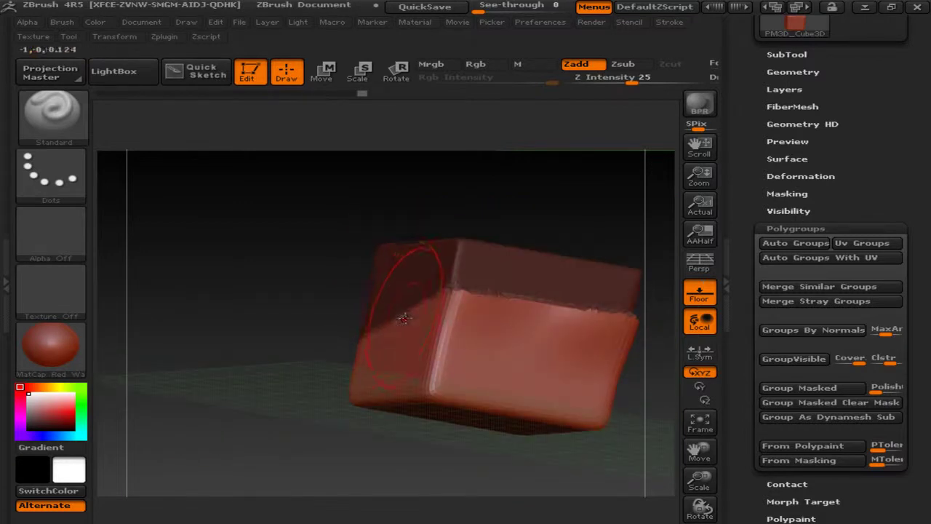
drag(409, 283, 389, 329)
mouse_move(307, 322)
mouse_down()
mouse_move(339, 312)
mouse_move(428, 363)
mouse_move(179, 296)
mouse_move(407, 335)
mouse_up()
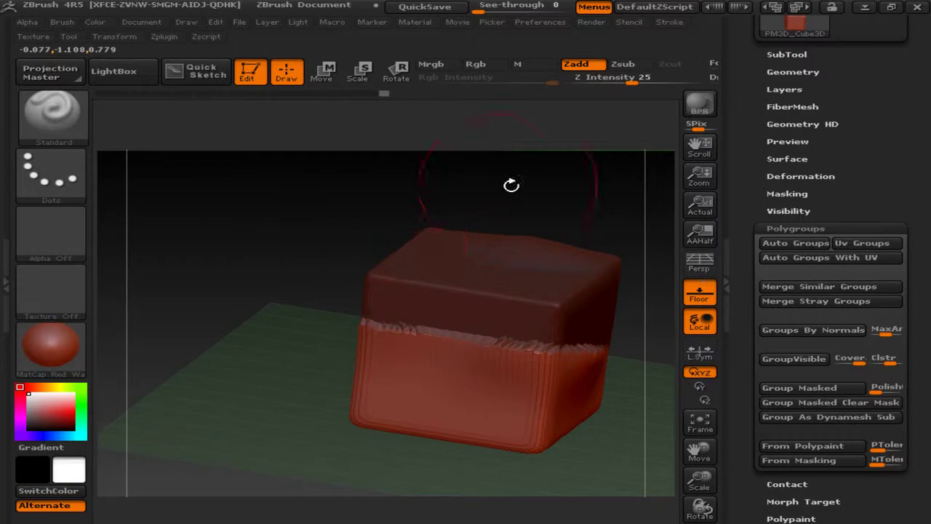
Invert the mask and sculpt the cube's upper part into a raised overhang along the mask border.
key(ctrl)
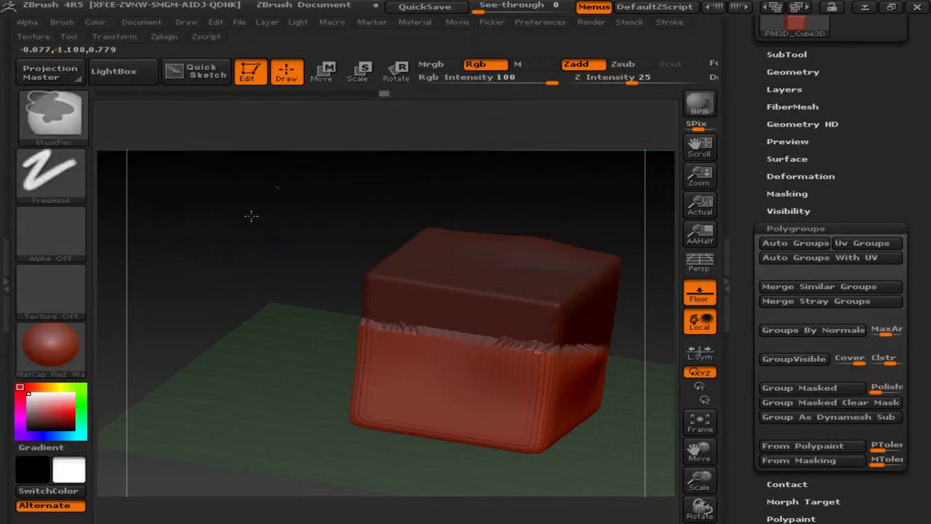
ctrl+click(251, 214)
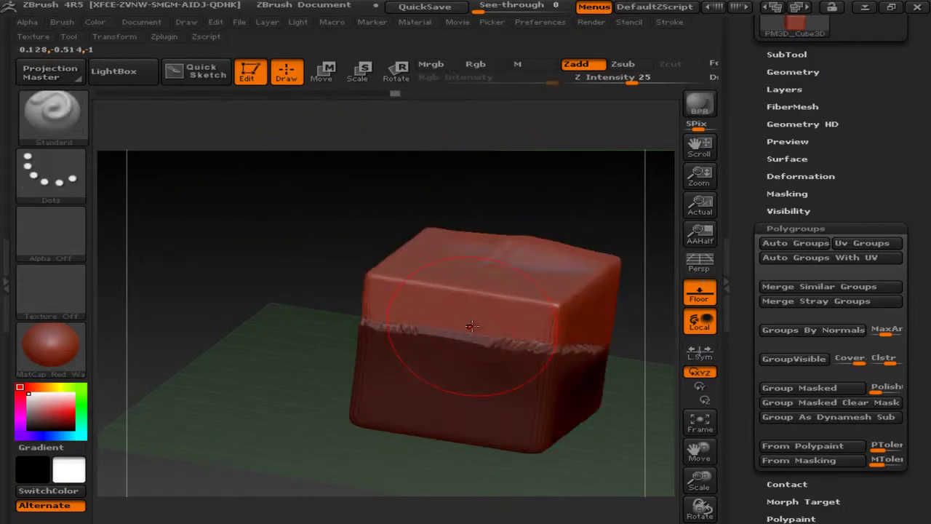
mouse_move(453, 338)
mouse_down()
mouse_move(463, 278)
mouse_move(446, 338)
mouse_move(436, 335)
mouse_up()
mouse_move(419, 297)
mouse_down()
mouse_move(378, 325)
mouse_move(349, 311)
mouse_up()
drag(529, 308, 498, 410)
drag(530, 327, 501, 413)
drag(455, 312, 419, 351)
mouse_move(350, 349)
mouse_down()
mouse_move(322, 266)
mouse_move(280, 349)
mouse_up()
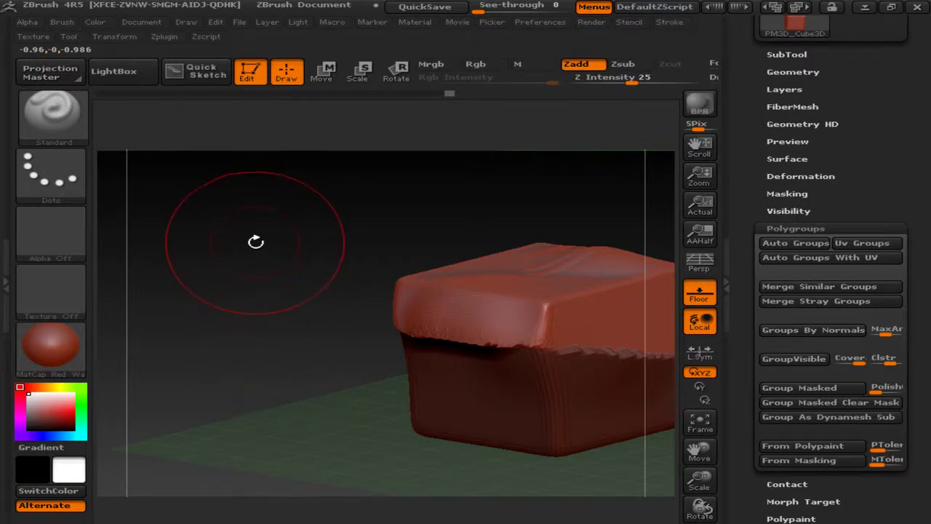
Clear the mask and mask the cube's upper front corner with a rectangle.
ctrl+drag(301, 229, 229, 269)
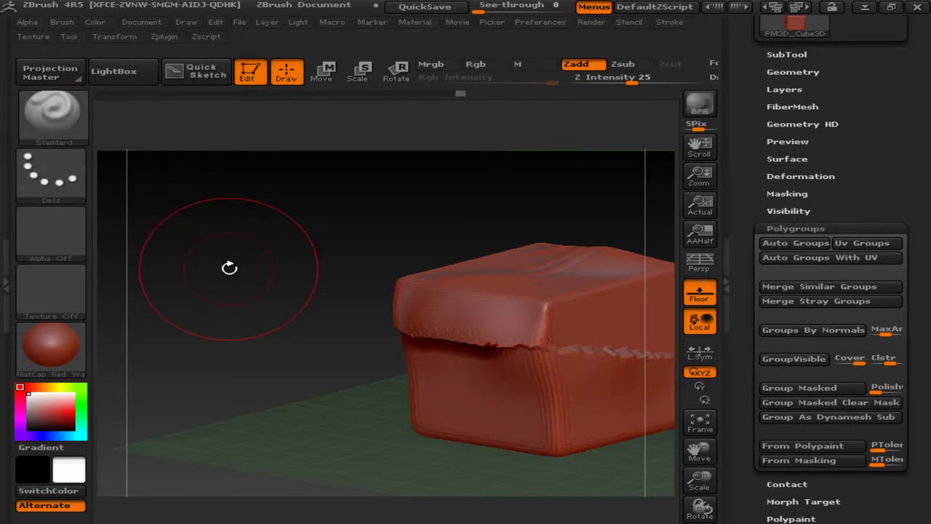
ctrl+drag(349, 257, 598, 369)
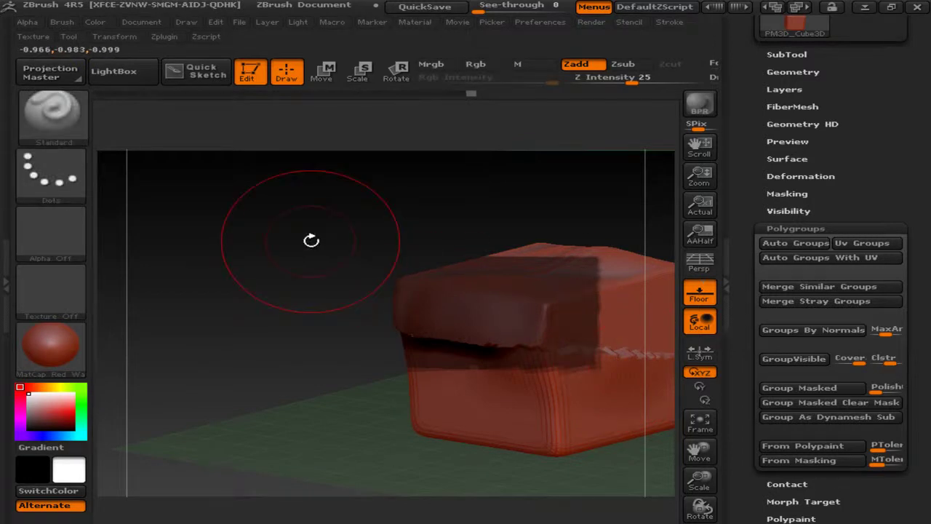
Invert the rectangular mask and clear it from the whole cube.
key(ctrl)
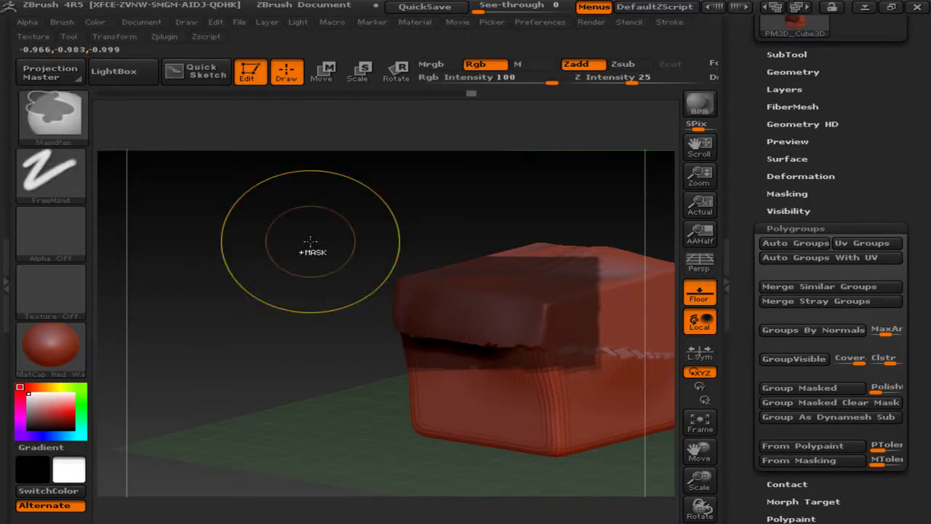
ctrl+click(311, 240)
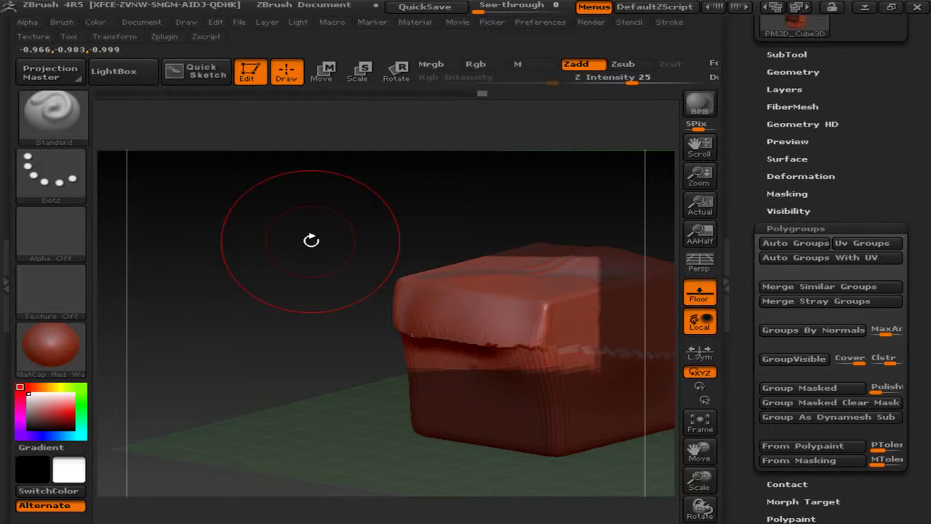
key(ctrl)
ctrl+drag(310, 241, 232, 273)
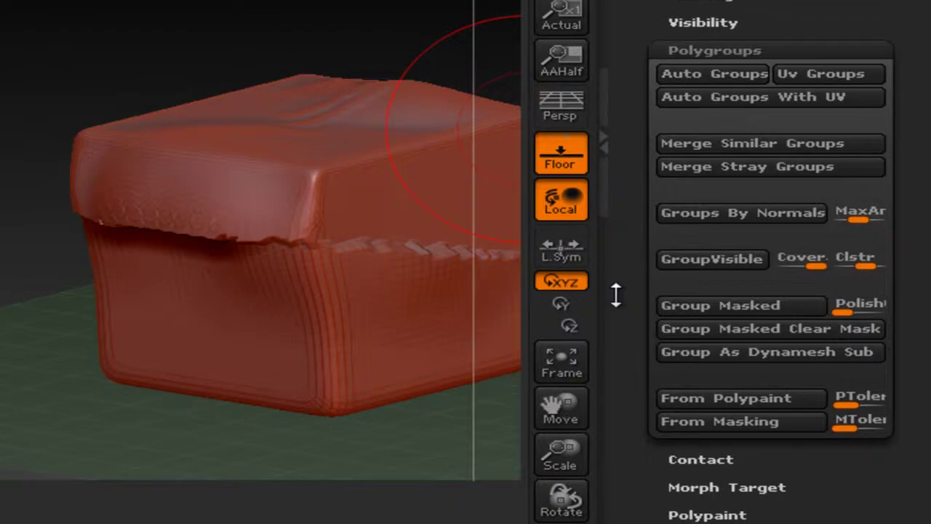
drag(712, 370, 722, 348)
drag(630, 270, 630, 291)
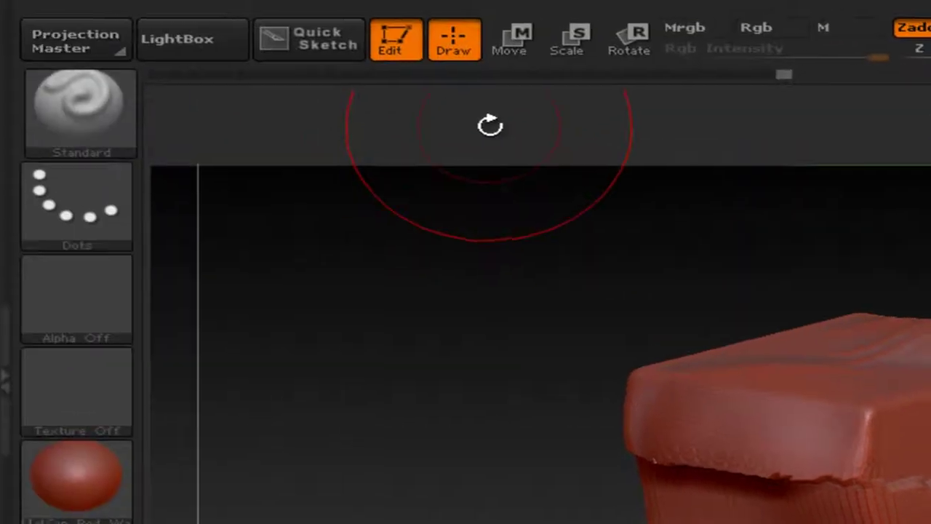
Reduce the Draw Size and rewind the undo history to the unsculpted cube.
key(space)
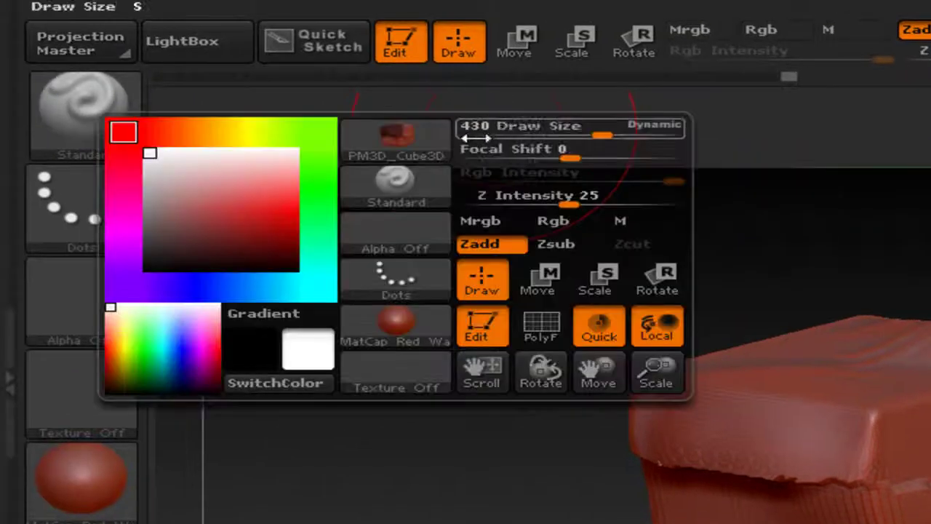
drag(608, 137, 529, 140)
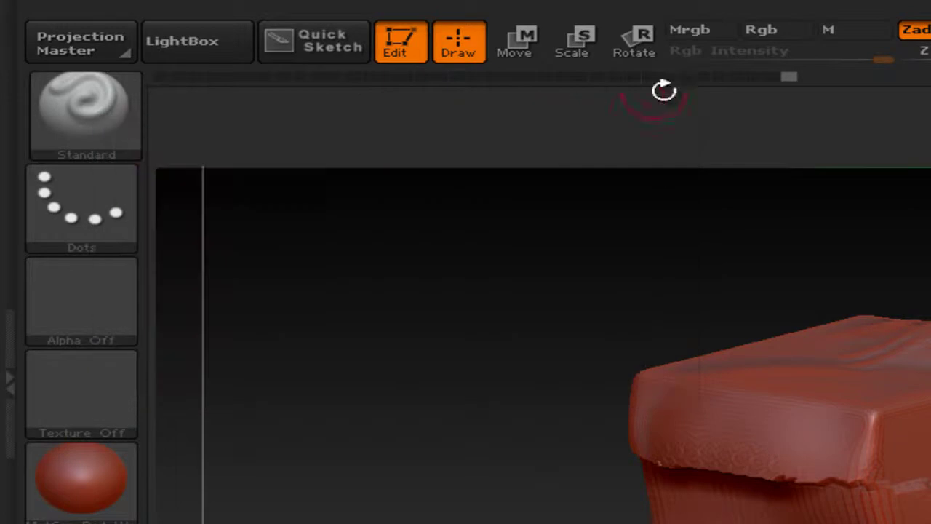
click(489, 79)
drag(489, 86, 162, 94)
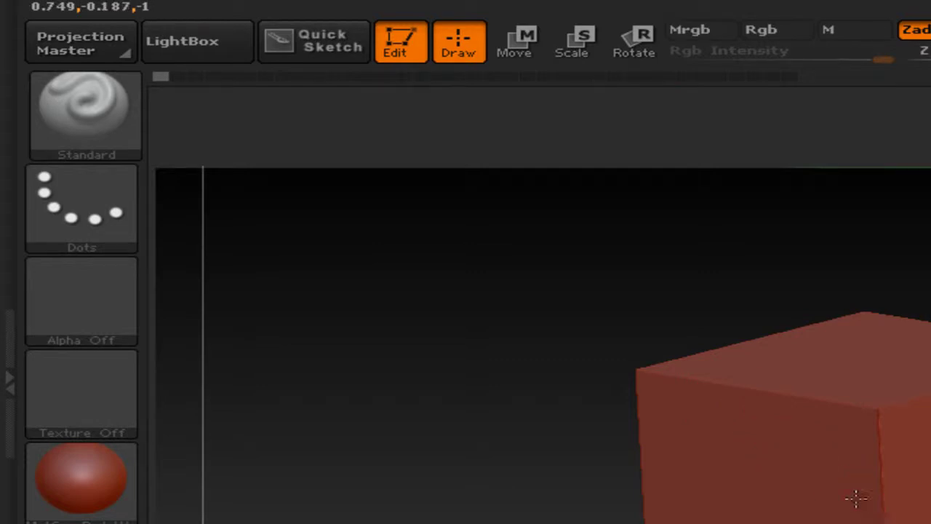
Try to paint a mask on the unsubdivided cube's front face and undo back to the whole unmasked cube.
click(781, 495)
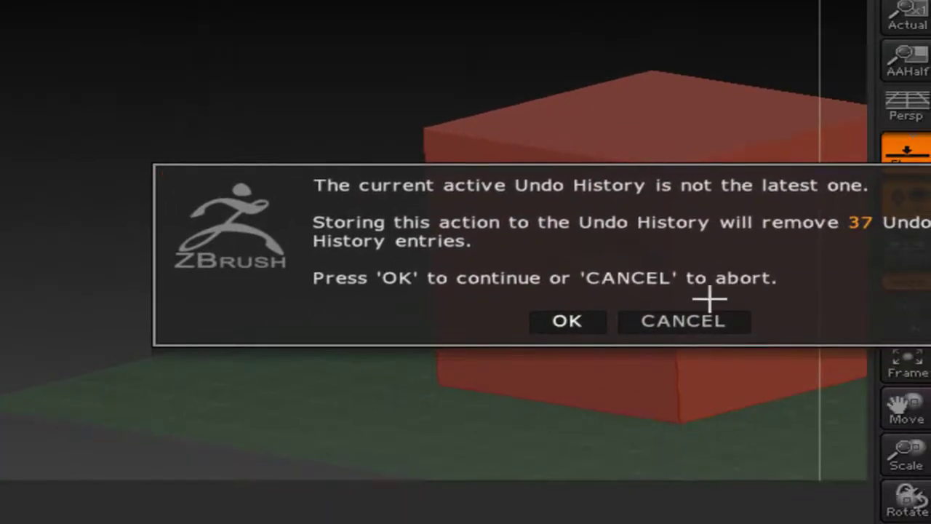
click(683, 324)
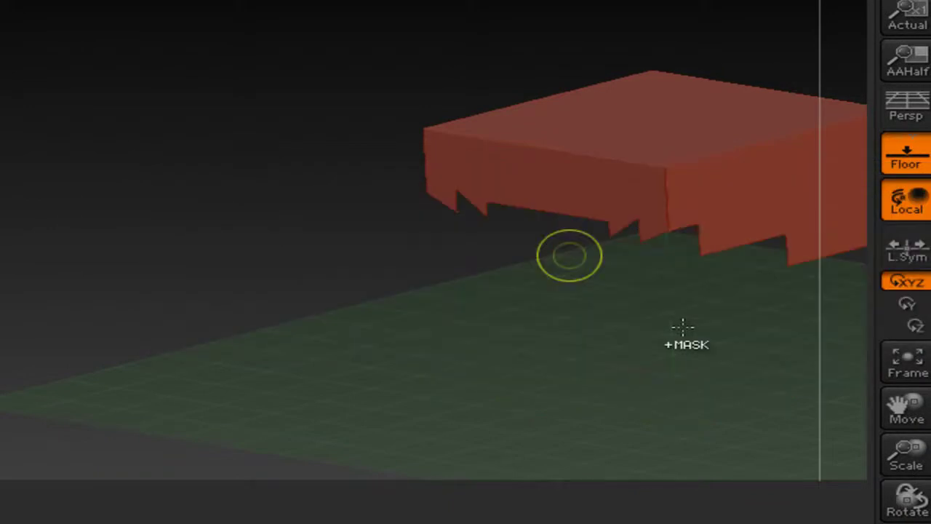
key(ctrl+z)
drag(424, 270, 139, 270)
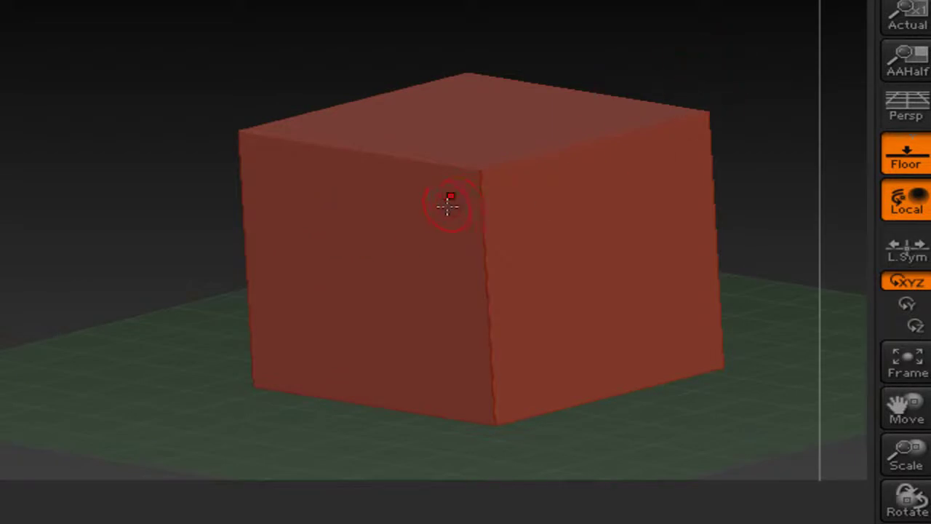
mouse_move(399, 208)
mouse_down()
mouse_move(390, 208)
mouse_move(403, 239)
mouse_move(395, 293)
mouse_move(418, 298)
mouse_up()
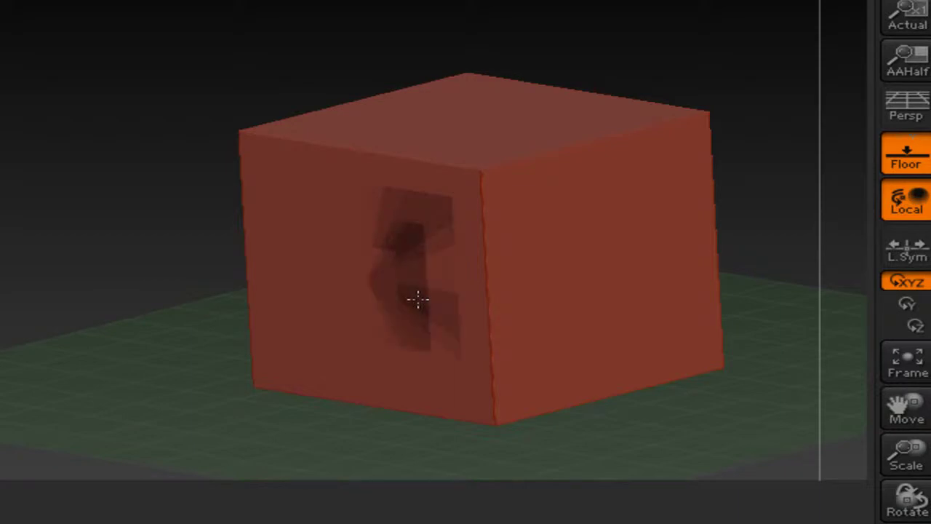
click(513, 363)
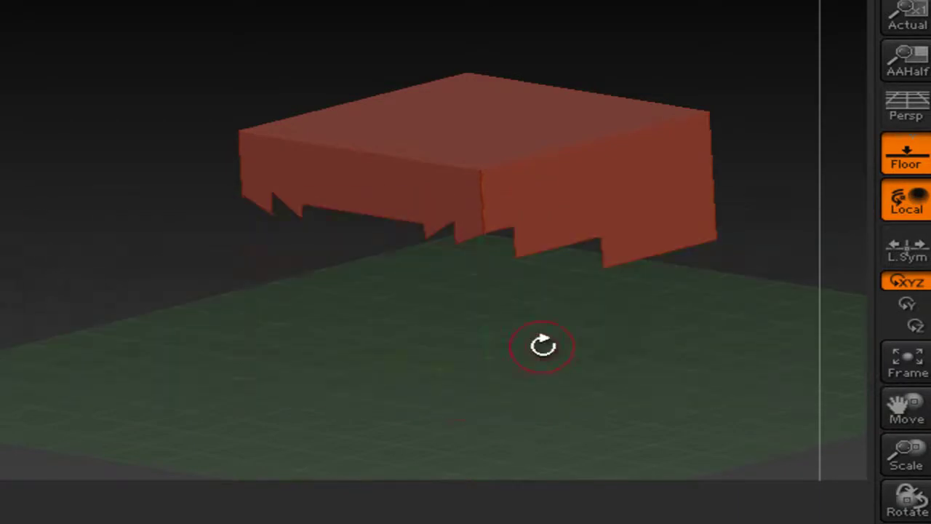
key(ctrl+z)
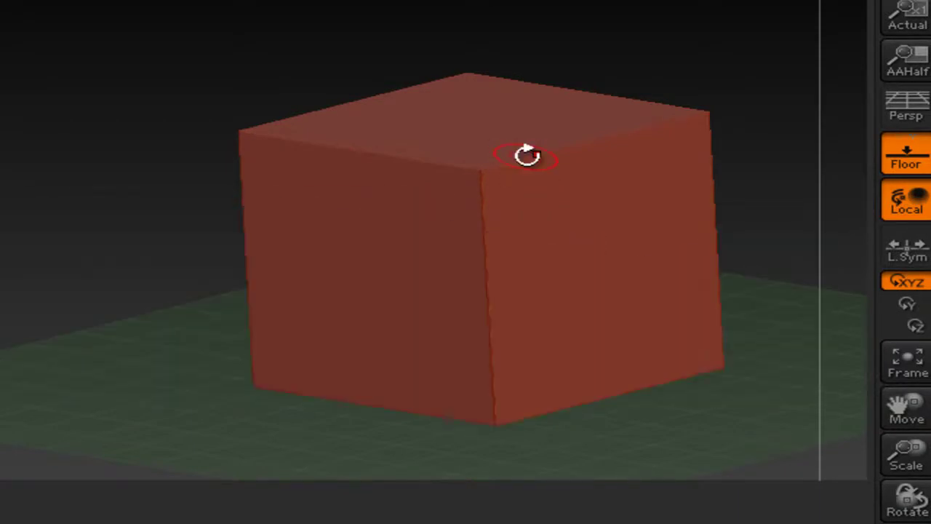
Subdivide the cube several times and paint a curved, S-shaped mask on one side face.
key(ctrl+d)
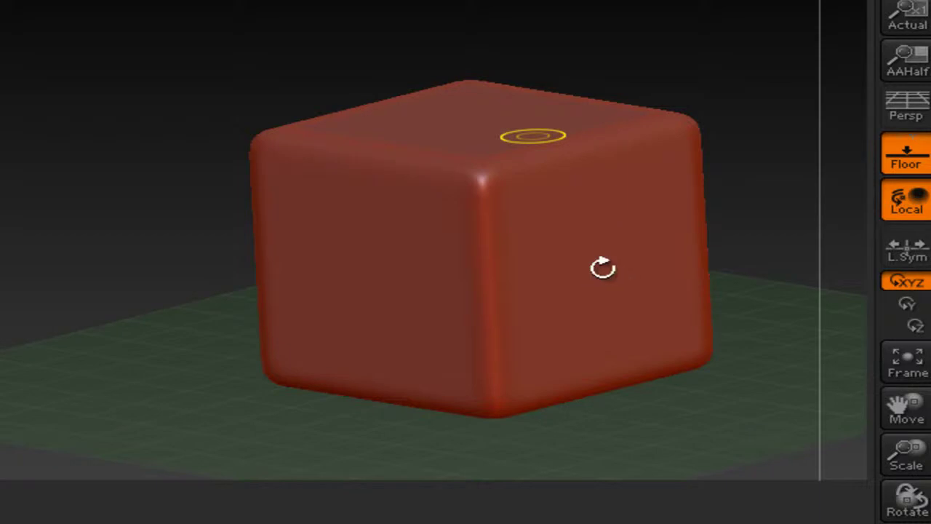
mouse_move(619, 224)
ctrl+mouse_down()
mouse_move(588, 267)
mouse_move(603, 218)
mouse_move(593, 220)
mouse_move(615, 228)
mouse_move(640, 216)
mouse_move(615, 228)
ctrl+mouse_up()
mouse_move(587, 258)
ctrl+mouse_down()
mouse_move(584, 310)
mouse_move(541, 345)
mouse_move(509, 344)
ctrl+mouse_up()
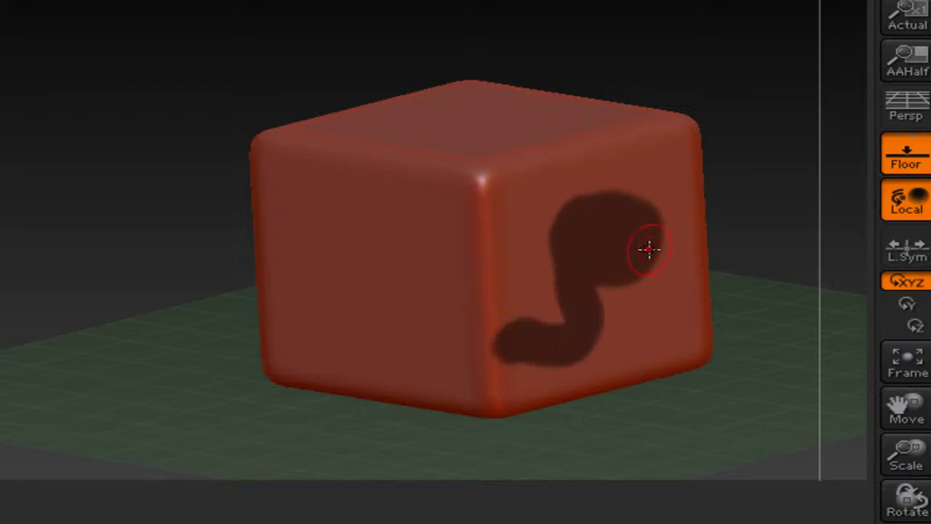
Erase a round area from the middle of the painted mask's wide upper end.
drag(754, 277, 684, 255)
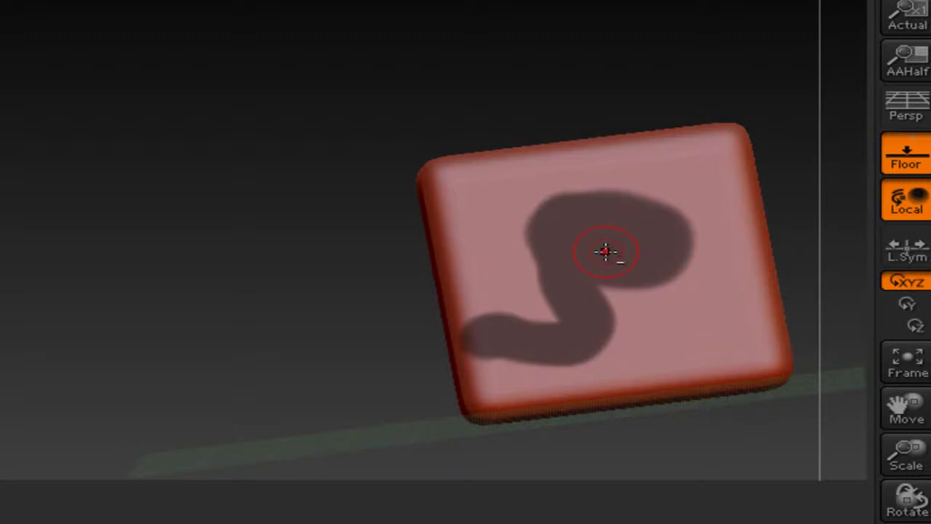
key(ctrl+alt)
mouse_move(606, 251)
ctrl+alt+mouse_down()
mouse_move(633, 214)
mouse_move(614, 235)
mouse_move(623, 235)
mouse_move(588, 238)
mouse_move(616, 229)
ctrl+alt+mouse_up()
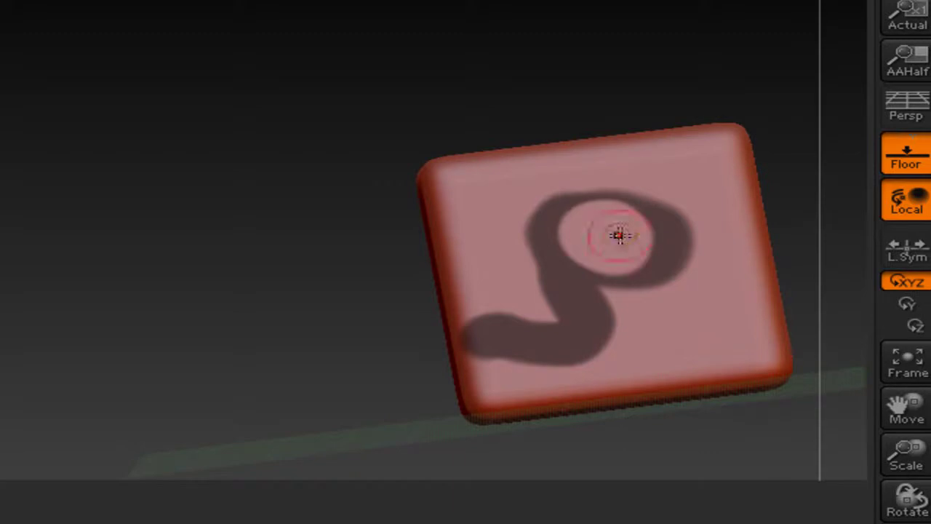
Paint a separate round mask spot beside the curved mask and erase its centre with a smaller Draw Size.
ctrl+click(681, 322)
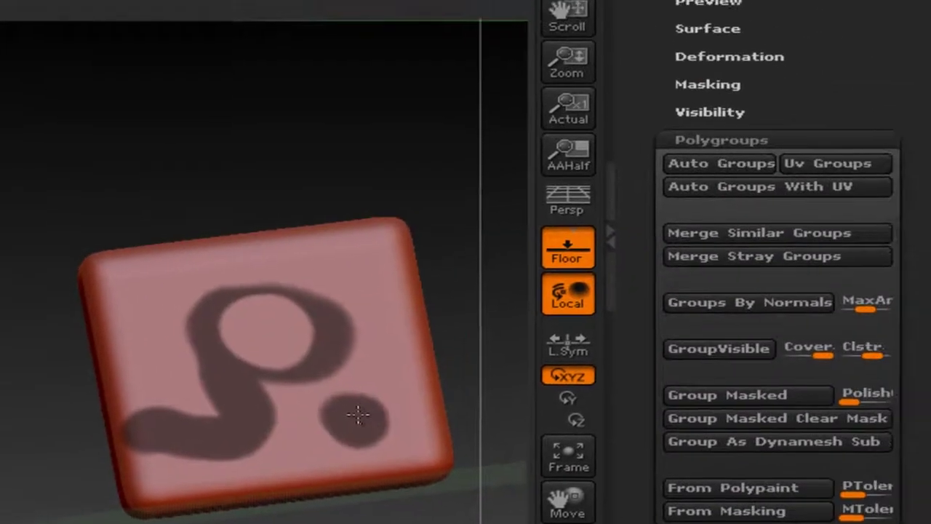
mouse_move(357, 414)
ctrl+mouse_down()
mouse_move(366, 431)
mouse_move(352, 418)
mouse_move(364, 413)
ctrl+mouse_up()
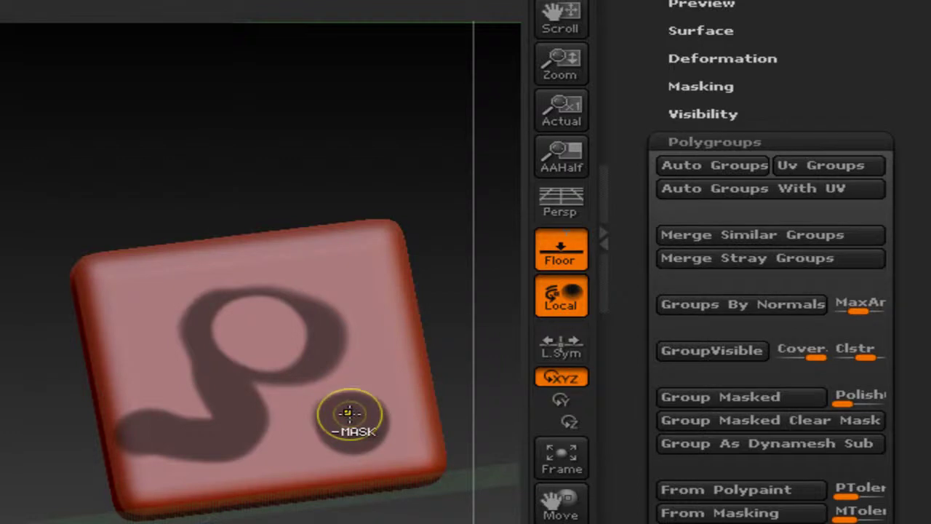
key(ctrl+shift+space)
key(space)
mouse_move(204, 140)
mouse_down()
mouse_move(179, 140)
mouse_move(194, 142)
mouse_up()
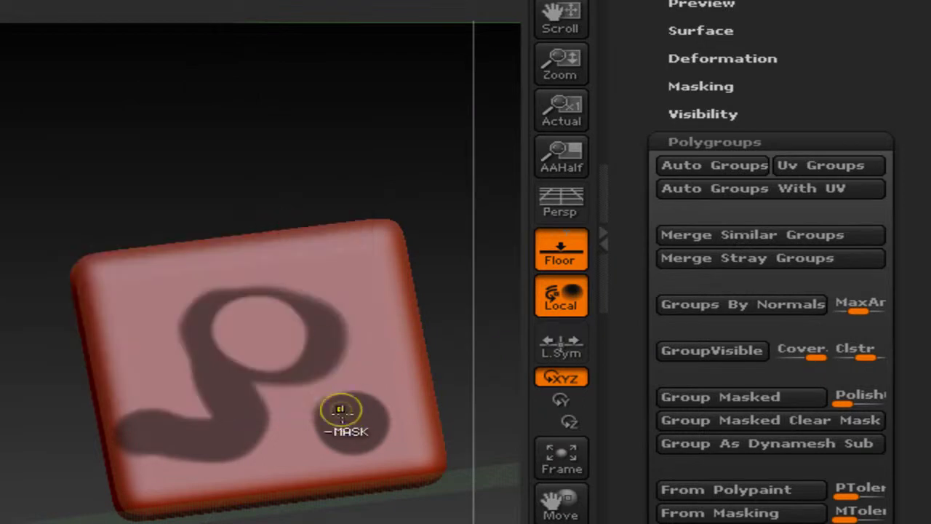
ctrl+alt+drag(352, 422, 353, 420)
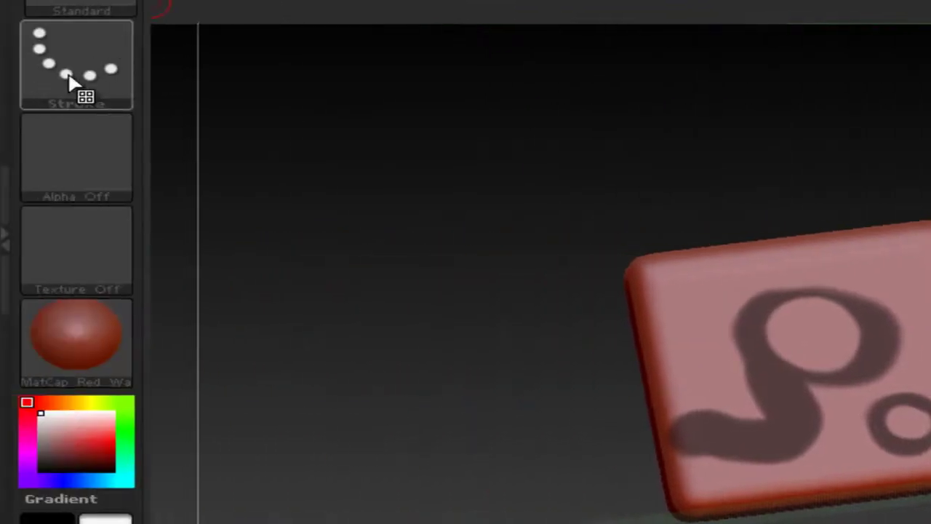
Sharpen the soft edges of the painted mask on the cube's face.
click(80, 69)
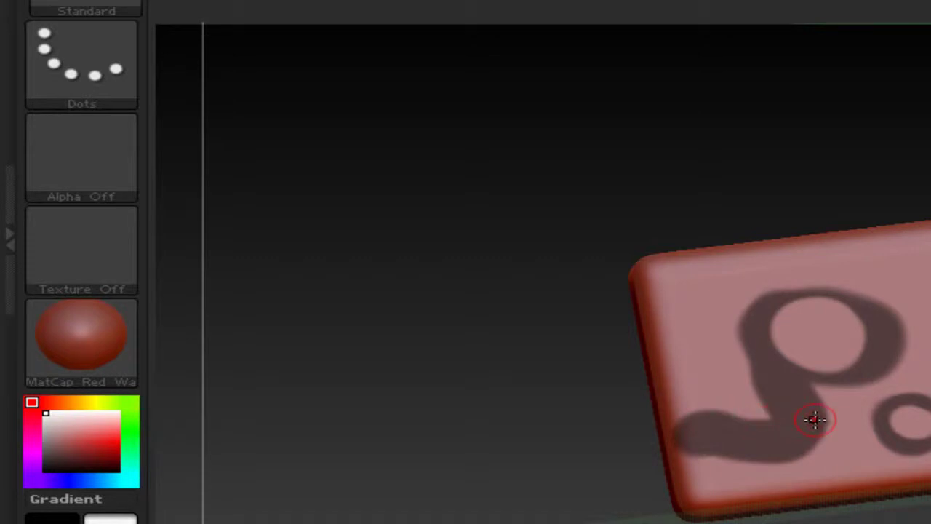
key(ctrl)
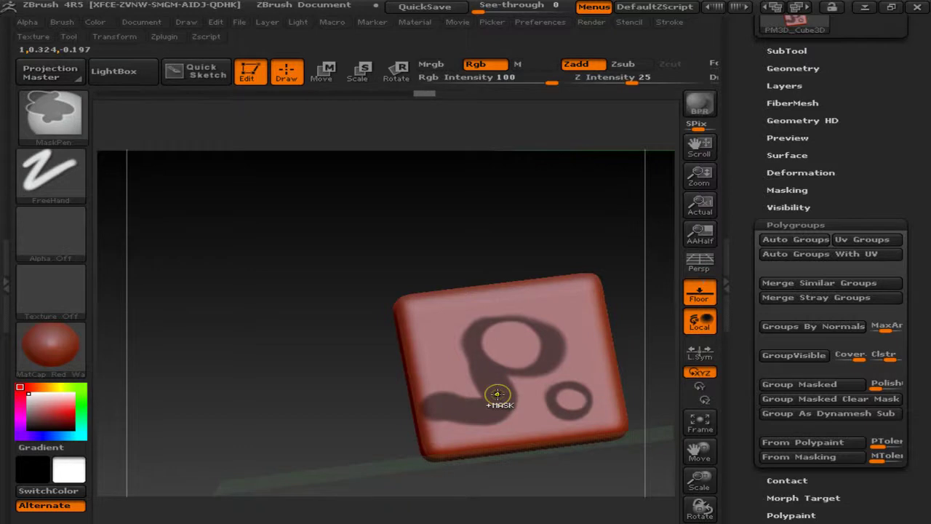
ctrl+drag(498, 394, 468, 405)
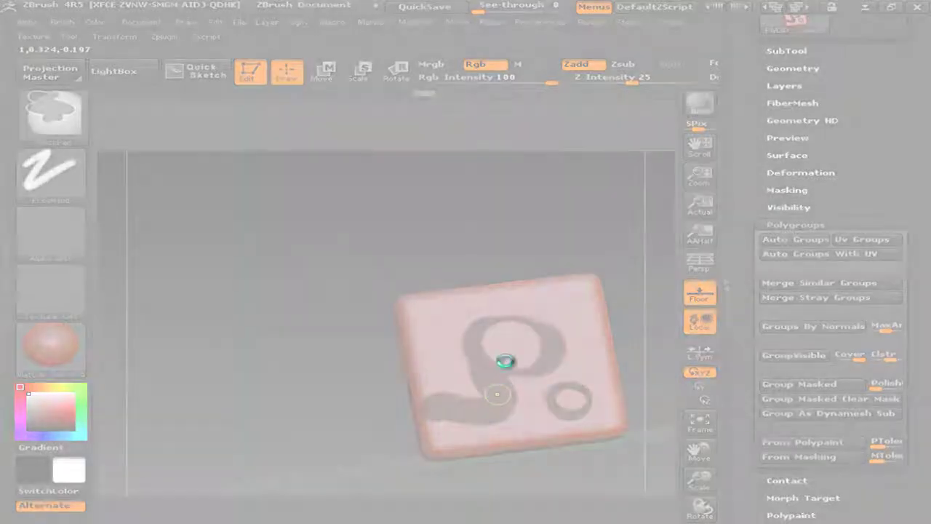
click(534, 327)
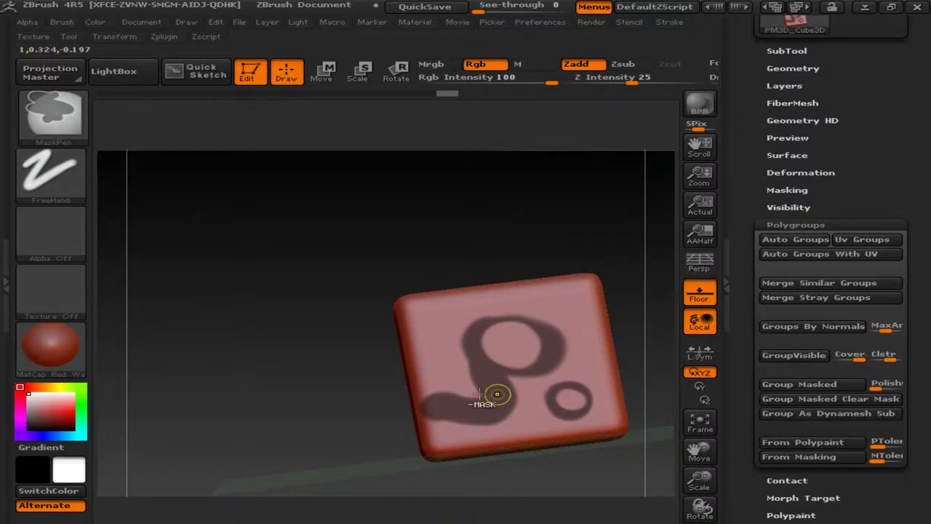
ctrl+alt+click(479, 394)
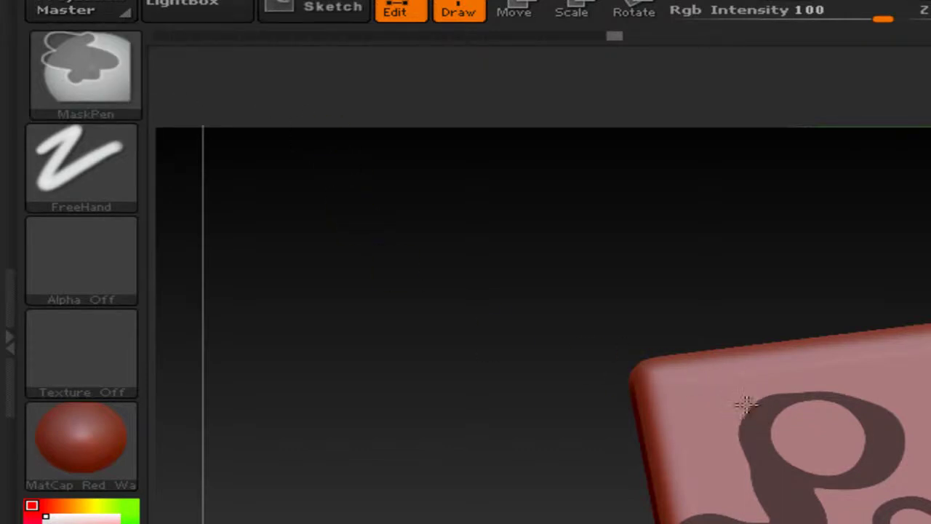
key(ctrl)
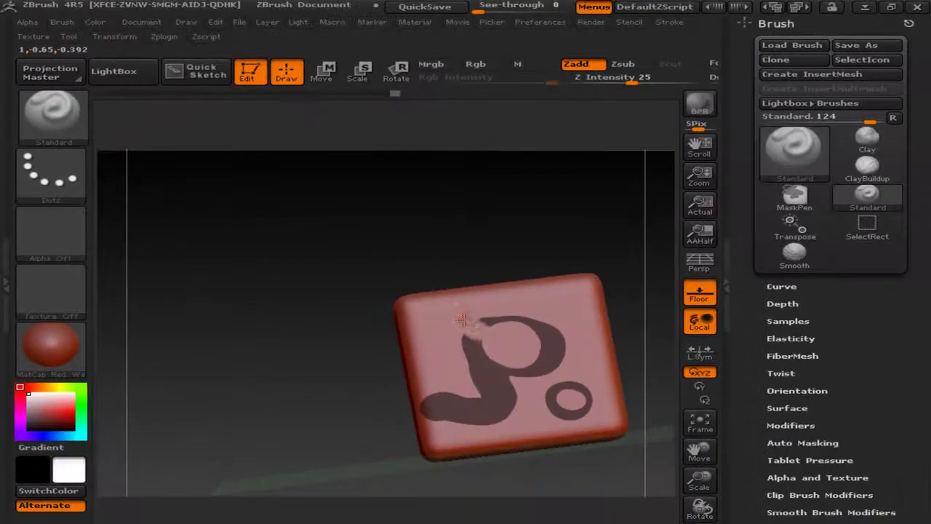
Sculpt the cube's side face with the Standard brush around and inside the curved mask and the ring-shaped mask.
drag(733, 400, 830, 445)
mouse_move(516, 344)
mouse_down()
mouse_move(523, 298)
mouse_move(518, 338)
mouse_move(493, 295)
mouse_up()
mouse_move(498, 343)
mouse_down()
mouse_move(529, 297)
mouse_move(559, 314)
mouse_move(518, 352)
mouse_move(507, 334)
mouse_move(466, 329)
mouse_move(530, 339)
mouse_move(477, 351)
mouse_up()
mouse_move(429, 331)
mouse_down()
mouse_move(436, 349)
mouse_move(418, 341)
mouse_move(462, 376)
mouse_move(423, 356)
mouse_up()
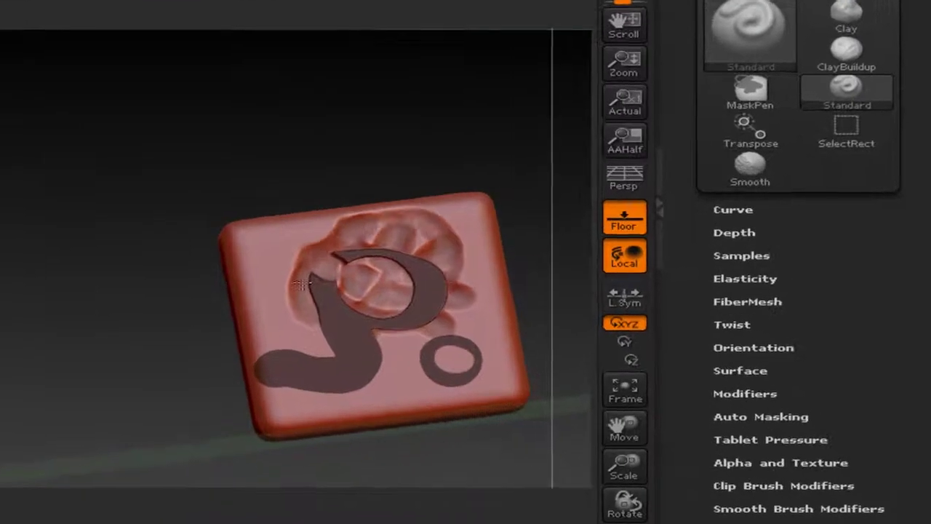
mouse_move(321, 322)
mouse_down()
mouse_move(436, 314)
mouse_move(452, 327)
mouse_move(444, 349)
mouse_move(438, 300)
mouse_up()
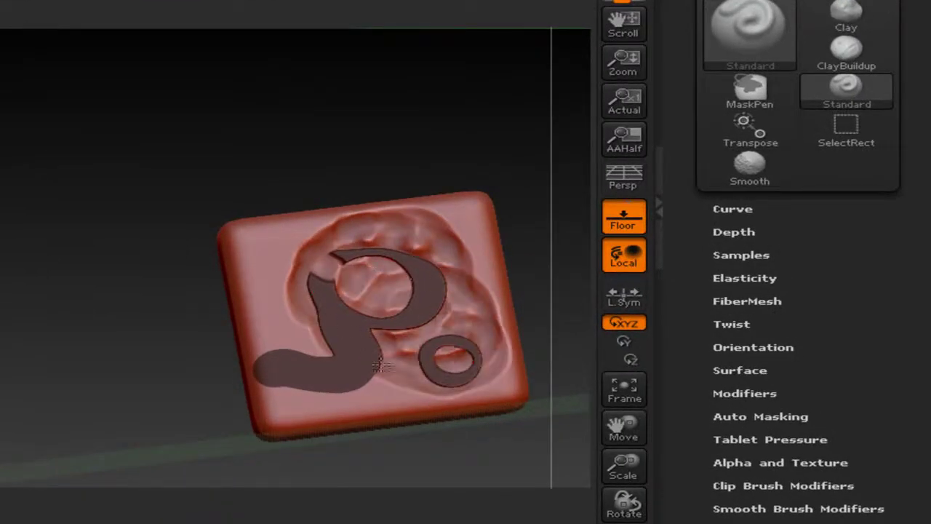
Paint a curved mask with a filled, rounded lower end on the unsculpted face next to the sculpted one.
alt+drag(170, 290, 43, 280)
mouse_move(406, 260)
mouse_down()
mouse_move(305, 293)
mouse_move(420, 255)
mouse_move(306, 270)
mouse_move(540, 216)
mouse_move(448, 243)
mouse_up()
mouse_move(332, 97)
mouse_down()
mouse_move(343, 136)
mouse_move(365, 74)
mouse_move(476, 258)
mouse_move(462, 267)
mouse_up()
drag(447, 274, 430, 245)
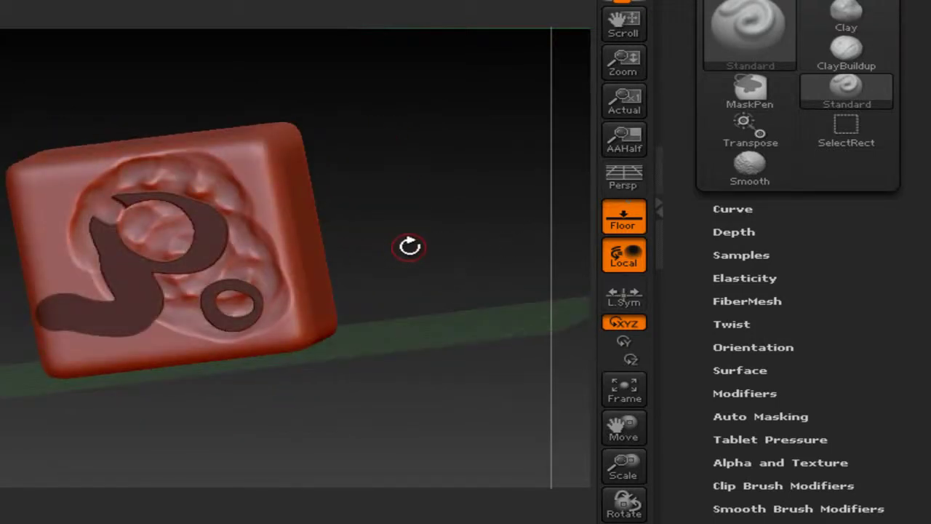
mouse_move(437, 241)
mouse_down()
mouse_move(333, 264)
mouse_move(349, 243)
mouse_up()
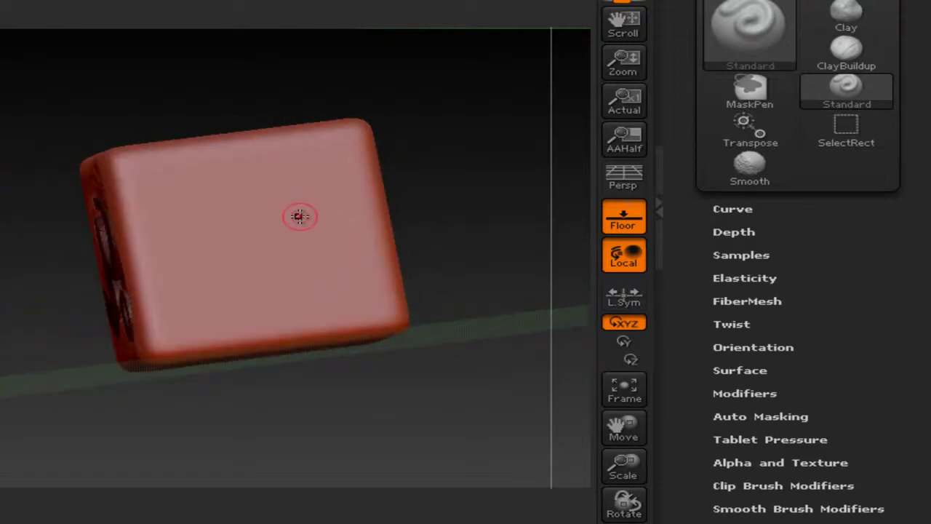
key(ctrl)
mouse_move(268, 218)
ctrl+mouse_down()
mouse_move(284, 243)
mouse_move(244, 215)
mouse_move(298, 251)
mouse_move(255, 228)
mouse_move(288, 166)
mouse_move(217, 168)
ctrl+mouse_up()
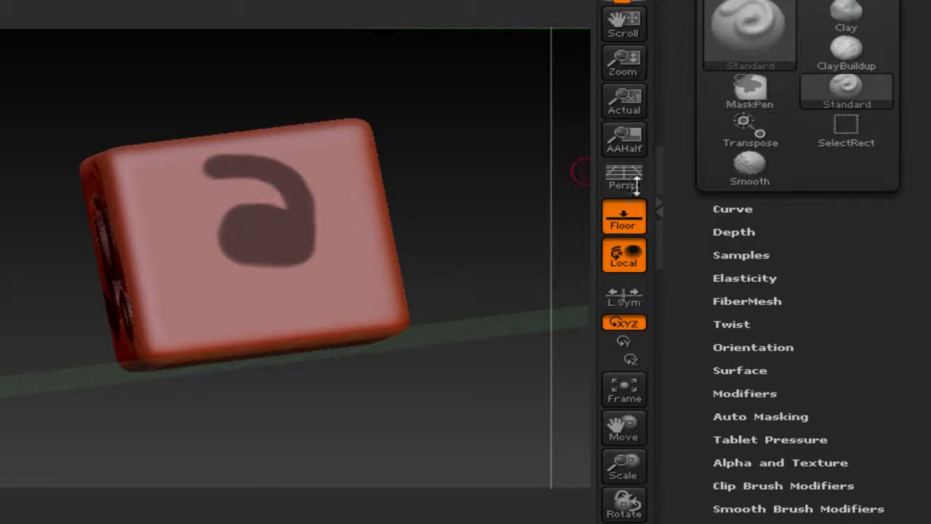
Look through the cube's Masking and Geometry settings for the mesh extraction options.
drag(892, 328, 895, 135)
drag(908, 350, 823, 252)
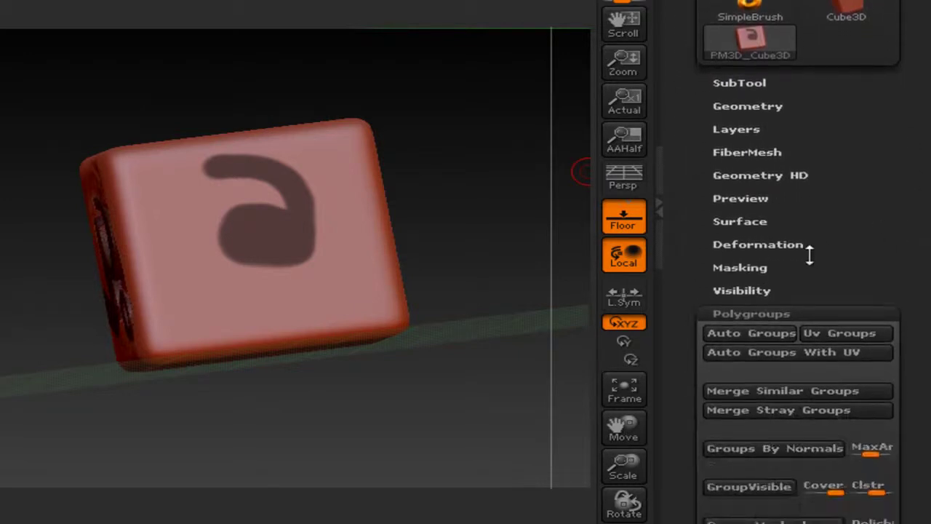
click(738, 268)
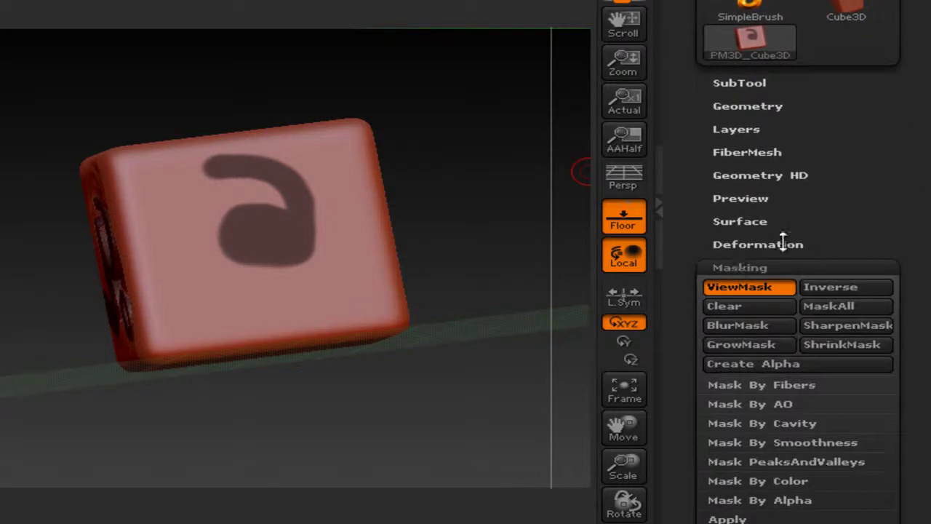
drag(843, 204, 862, 109)
drag(914, 390, 907, 488)
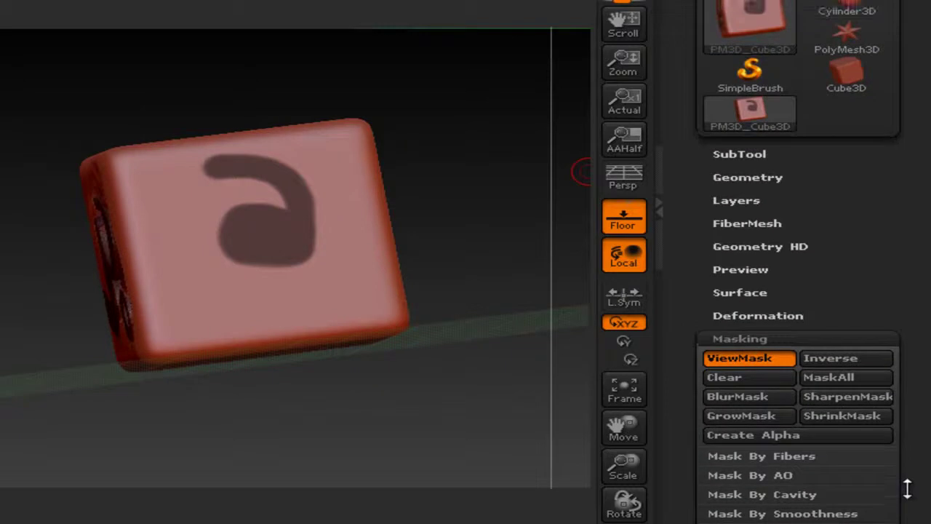
click(745, 177)
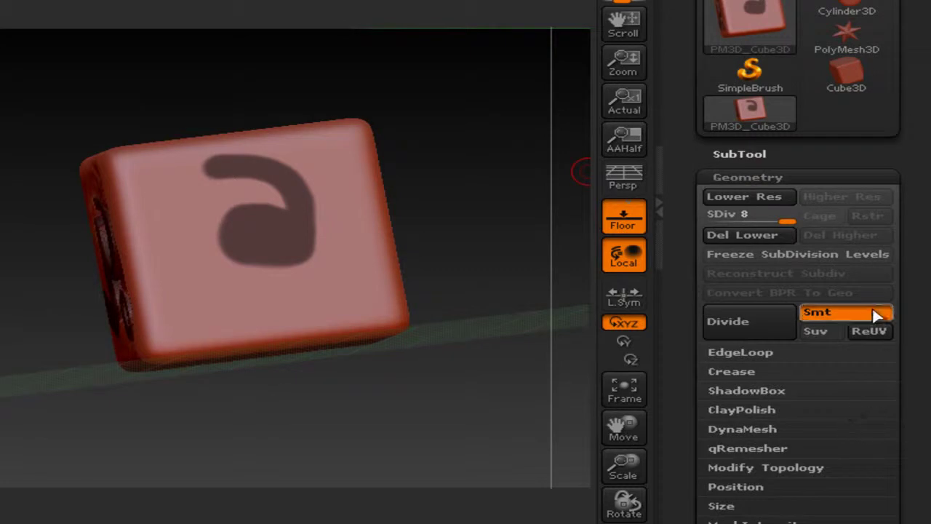
drag(847, 148, 869, 347)
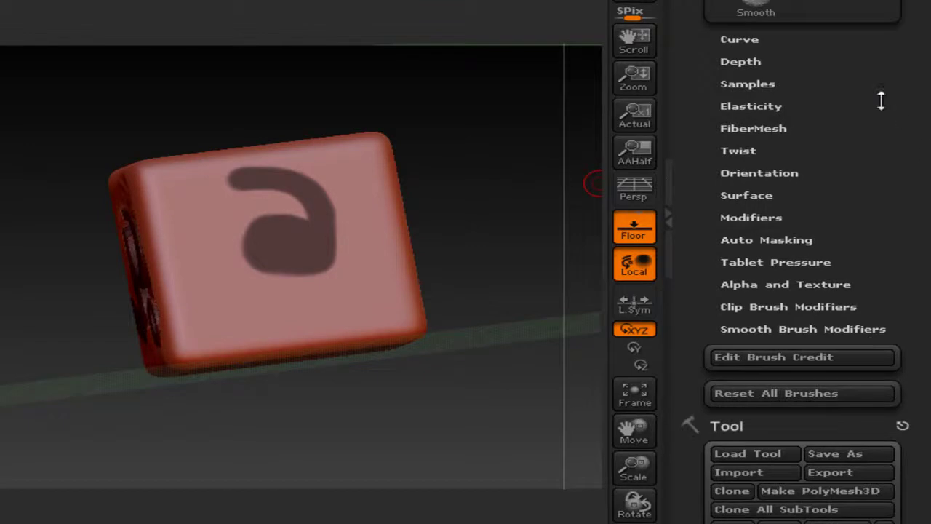
drag(860, 149, 896, 60)
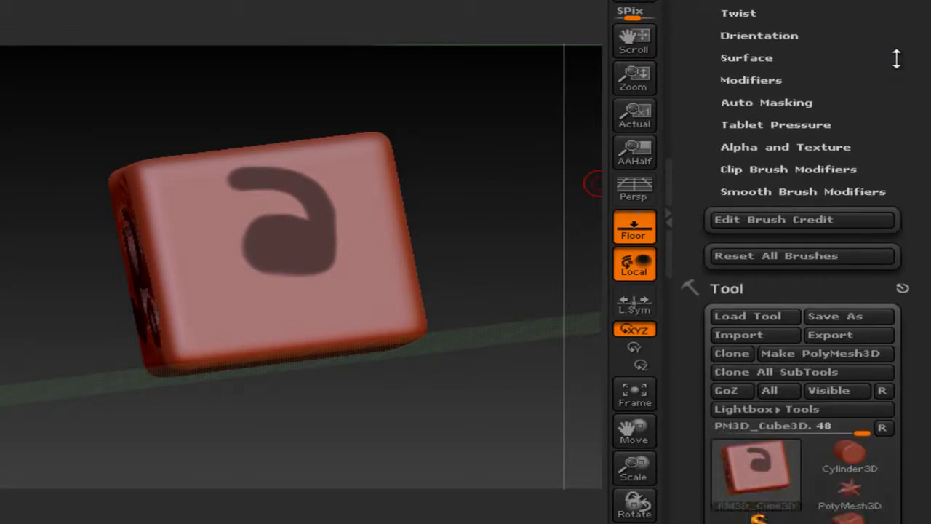
drag(928, 237, 928, 88)
drag(929, 173, 929, 84)
scroll(929, 82, down, 3)
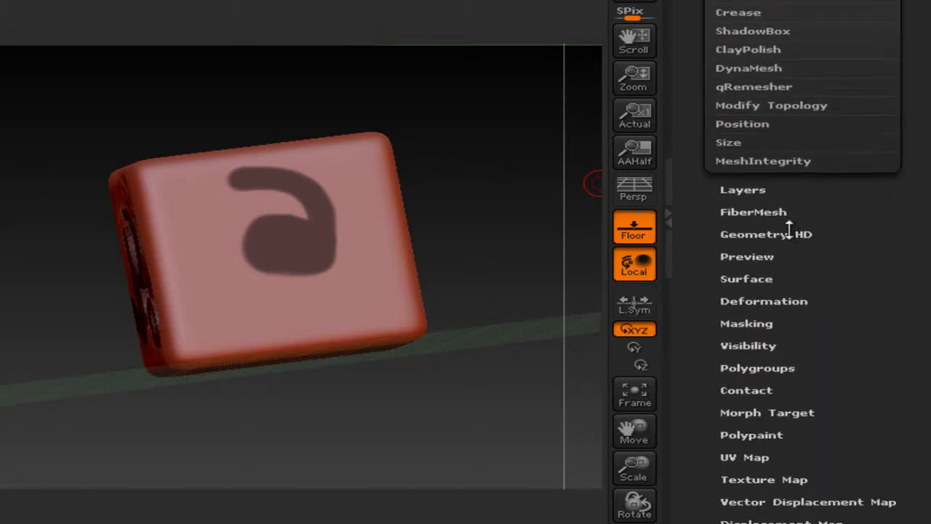
drag(873, 317, 861, 226)
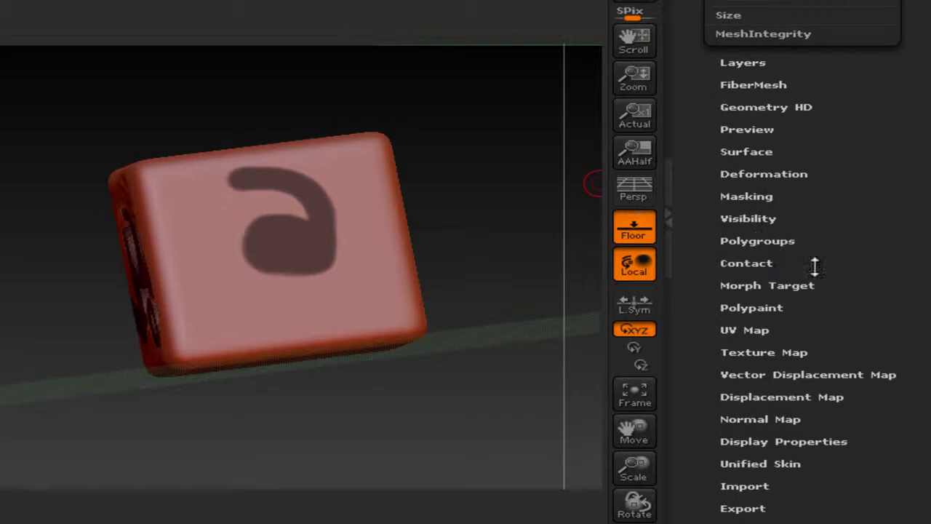
scroll(915, 259, down, 2)
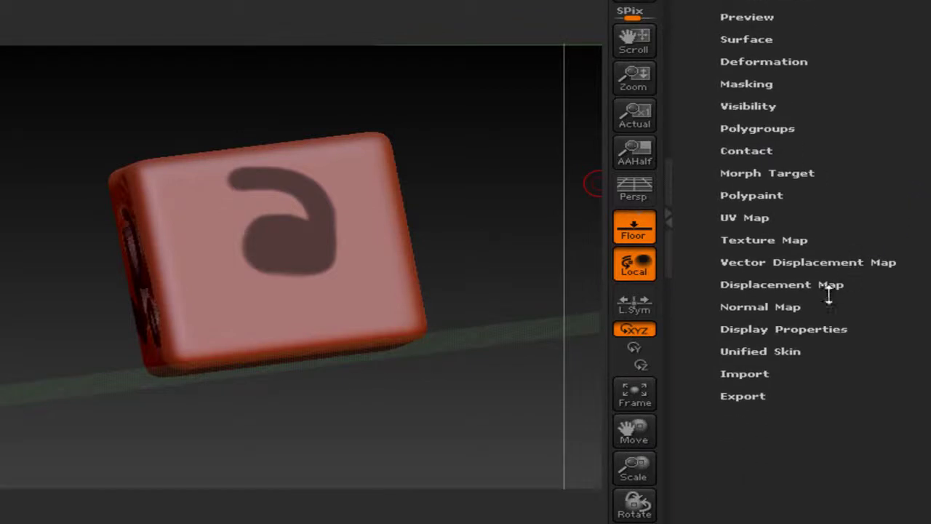
scroll(857, 373, up, 5)
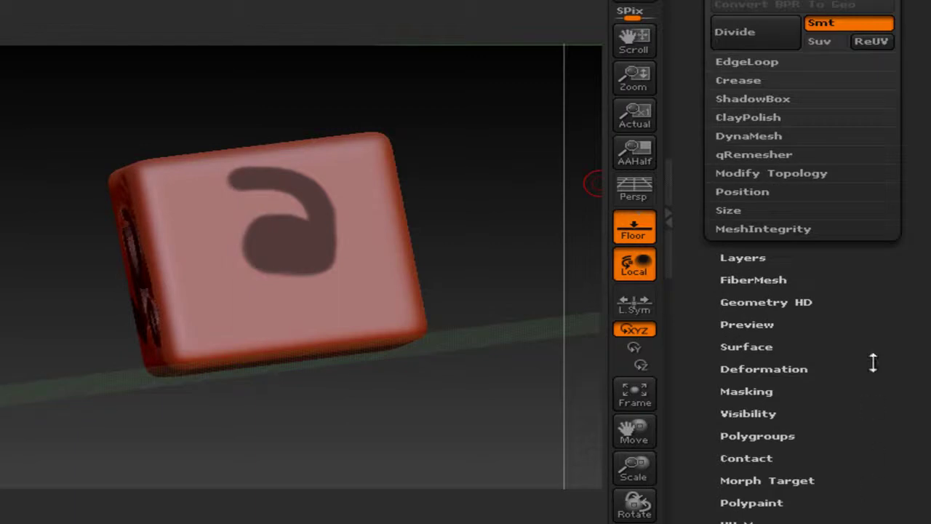
scroll(779, 295, down, 5)
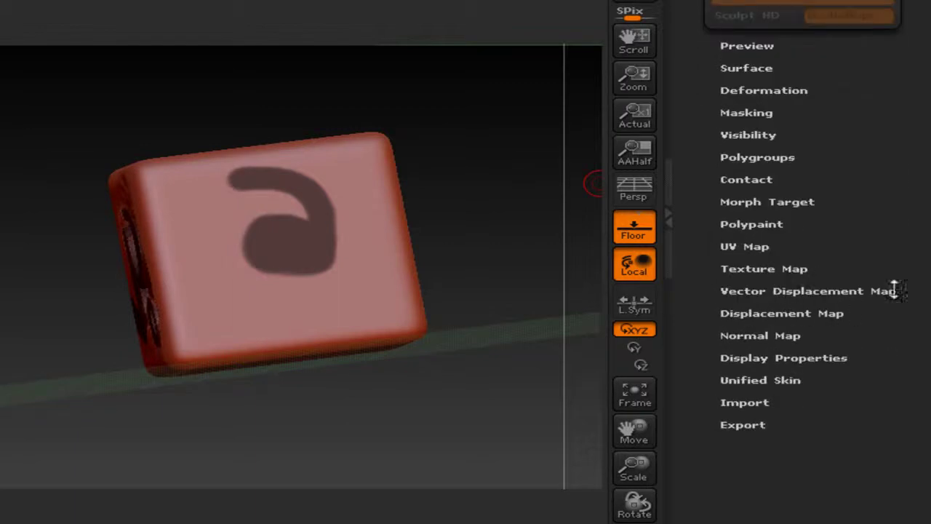
Examine the Surface, Deformation, Masking and Geometry settings of the cube in search of the extraction options.
drag(915, 167, 921, 255)
click(761, 106)
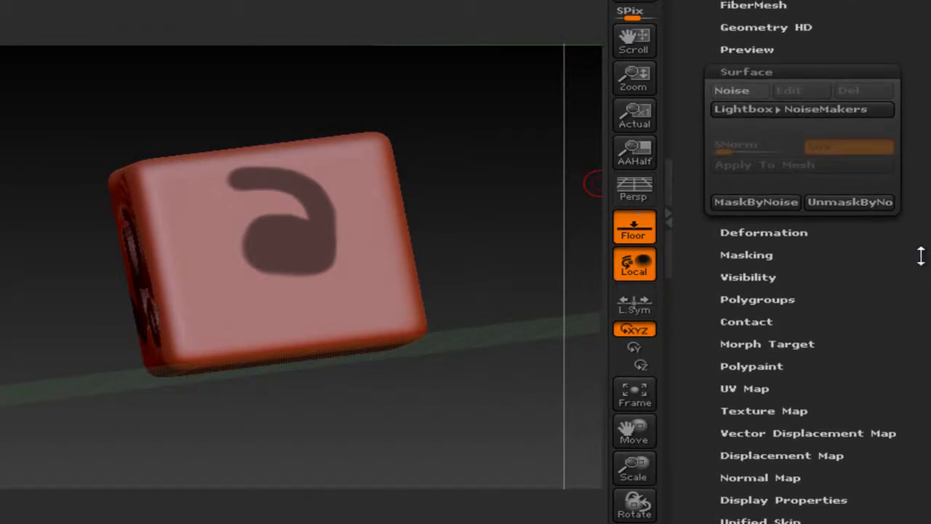
click(740, 234)
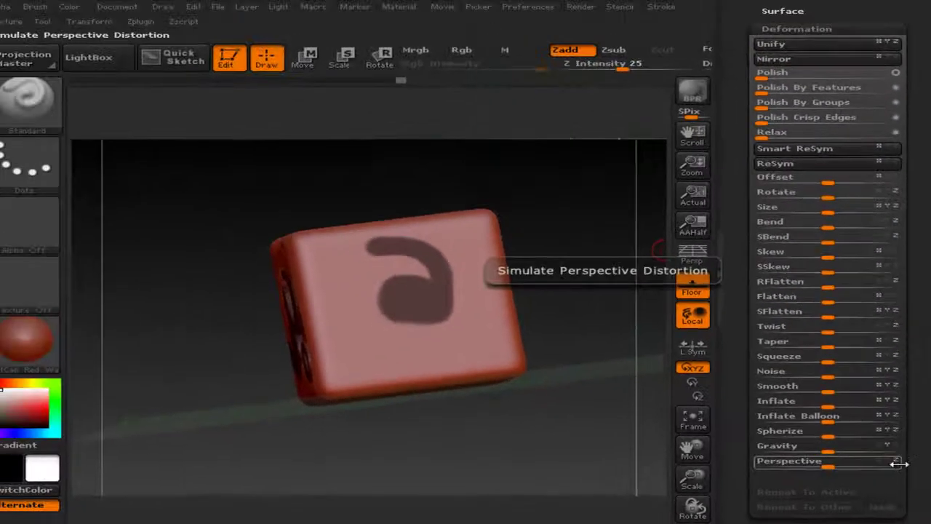
drag(922, 462, 923, 337)
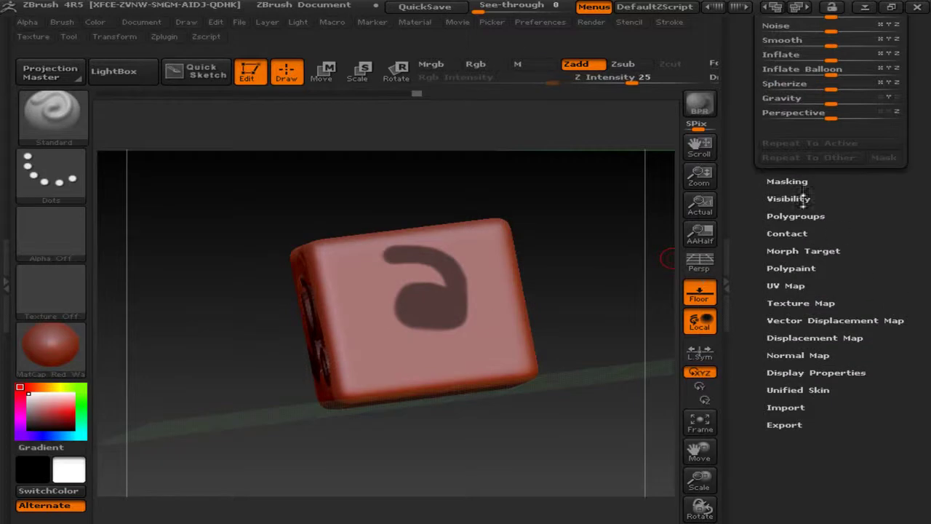
click(786, 182)
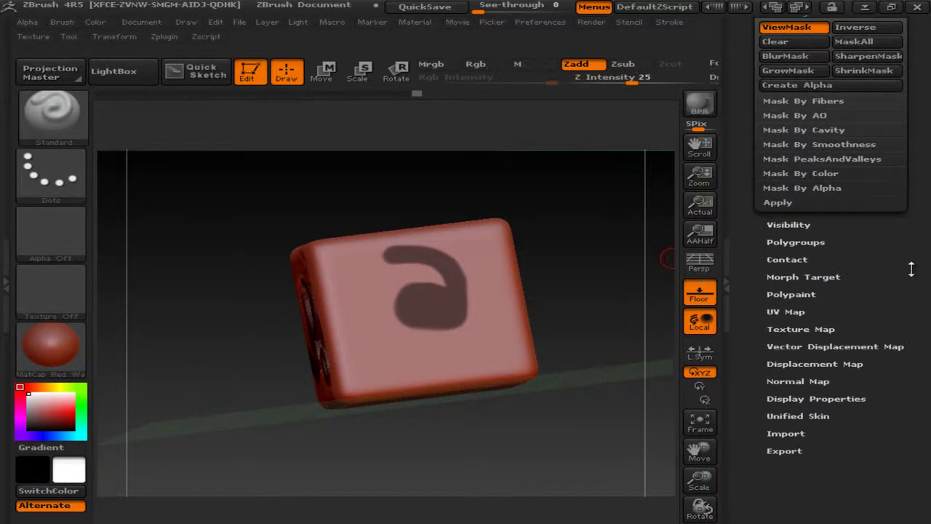
drag(912, 269, 907, 416)
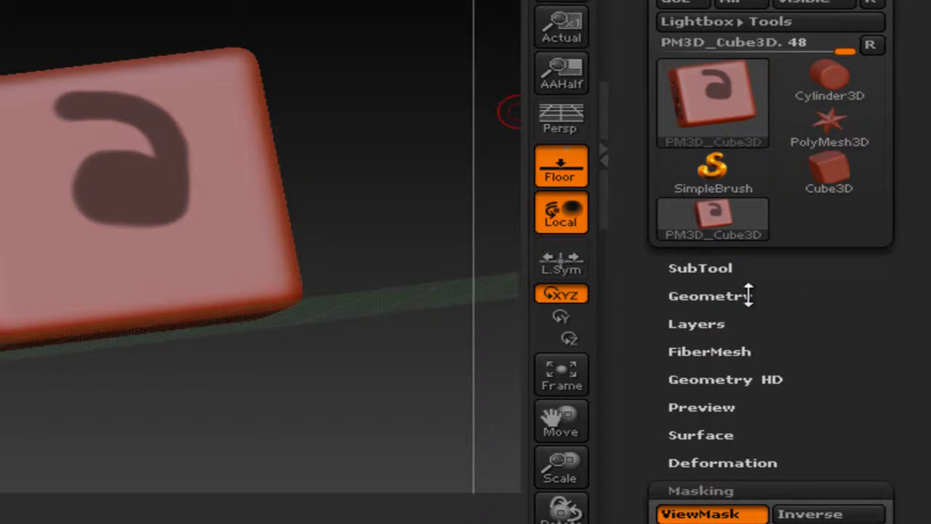
click(748, 295)
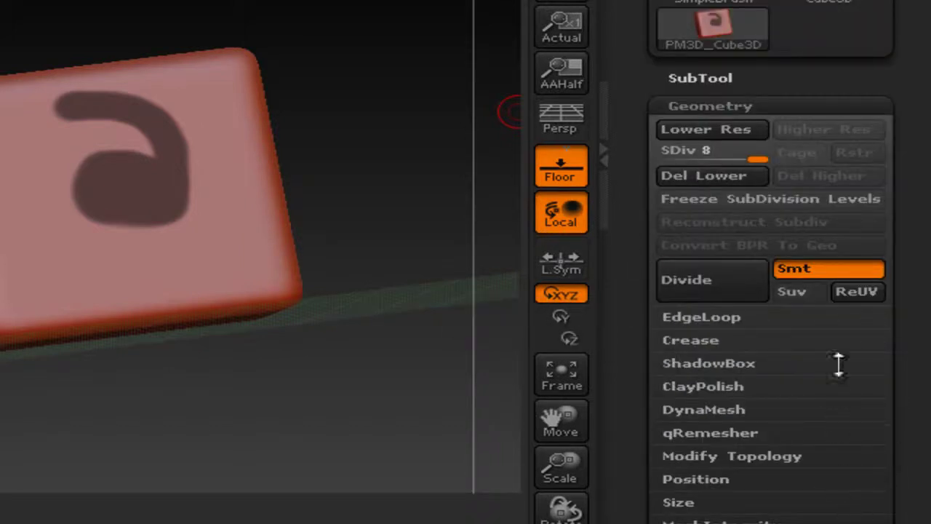
Extract a mesh from the masked area of the cube SubTool with a thickness of 0.1066.
drag(864, 75, 862, 241)
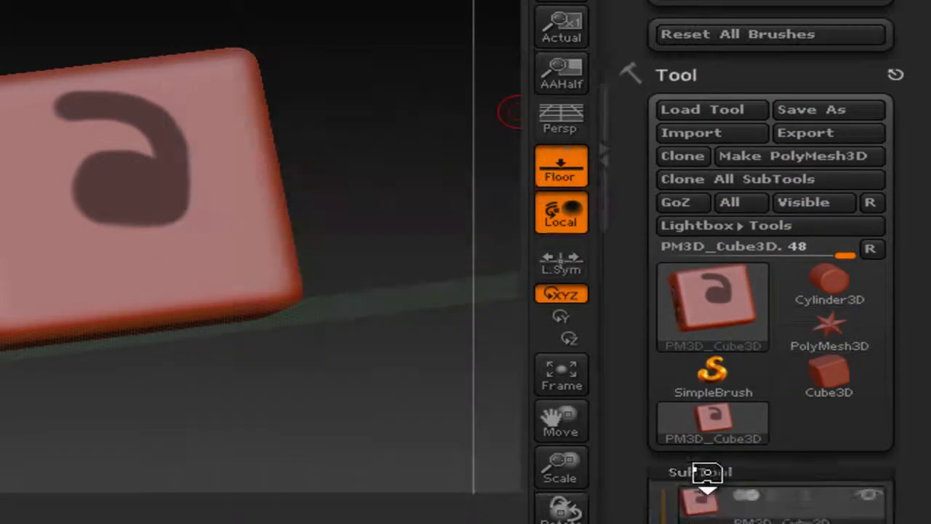
click(700, 471)
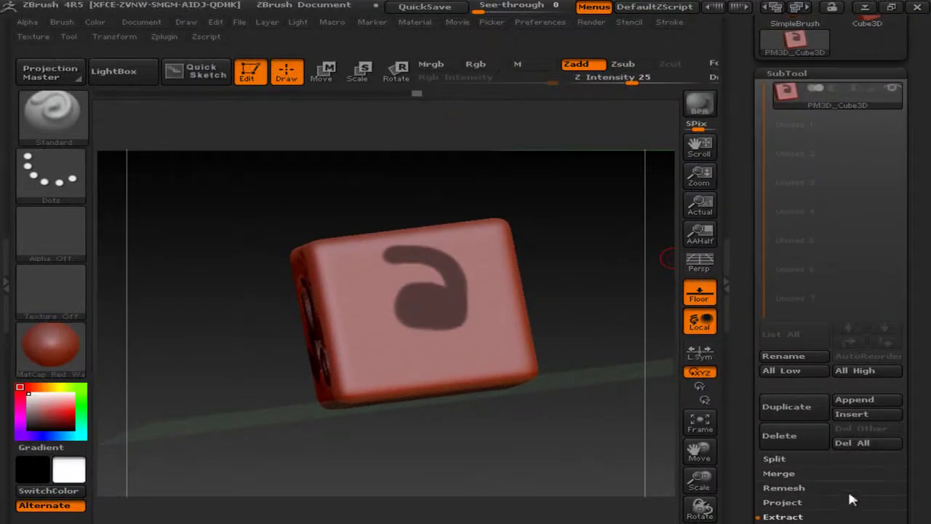
drag(925, 459, 918, 351)
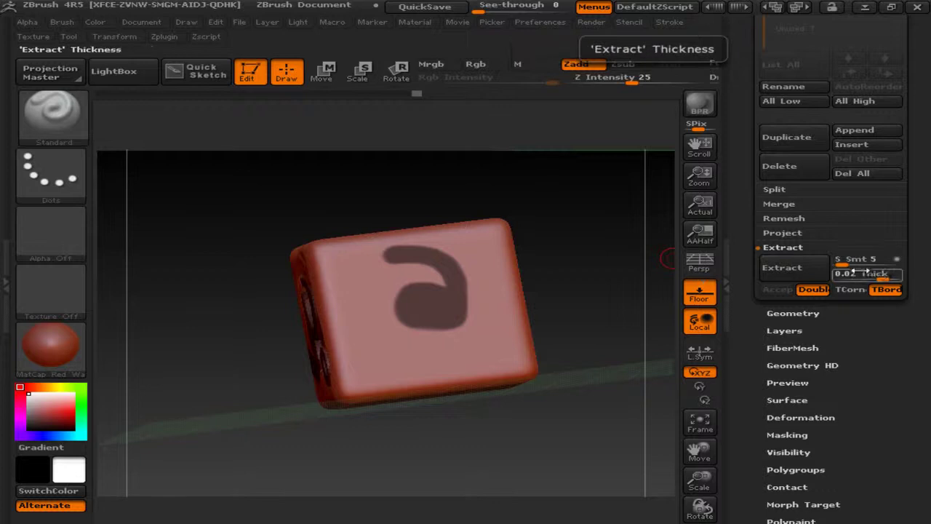
drag(879, 279, 888, 278)
click(795, 269)
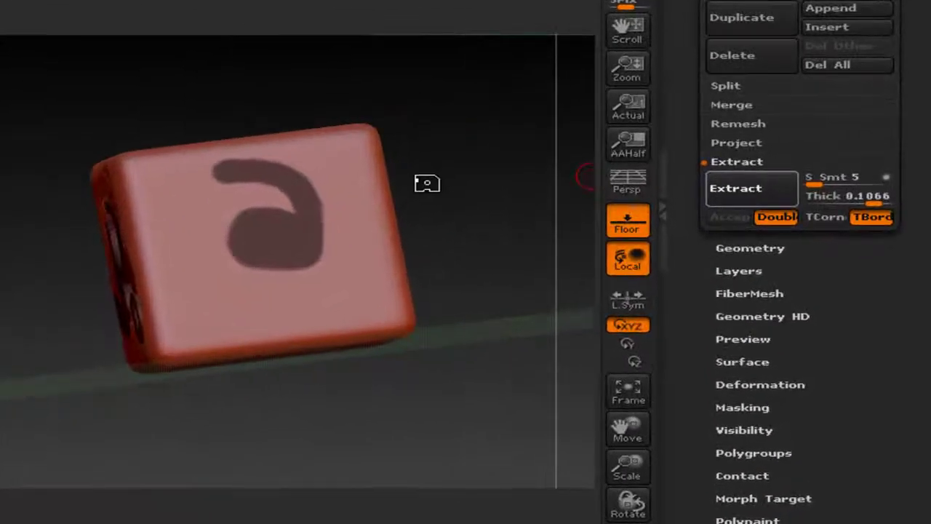
key(super)
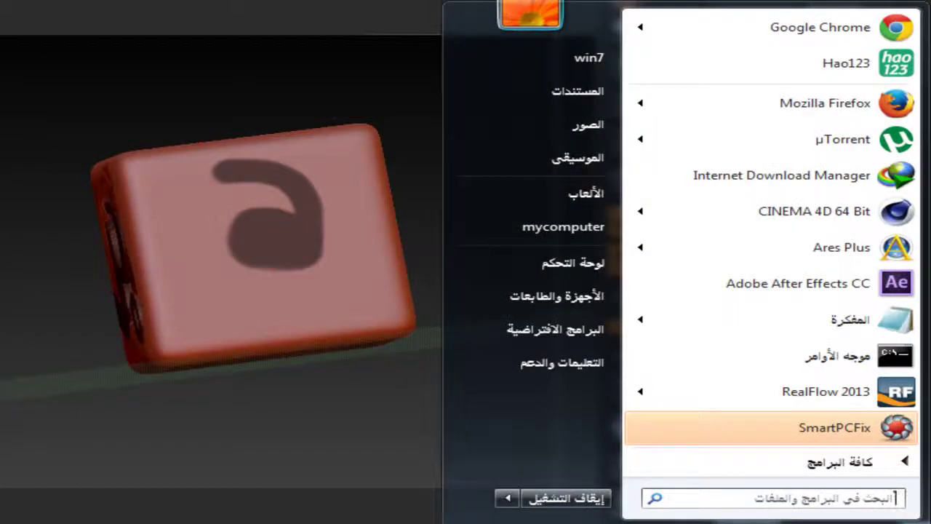
key(super)
drag(803, 406, 704, 246)
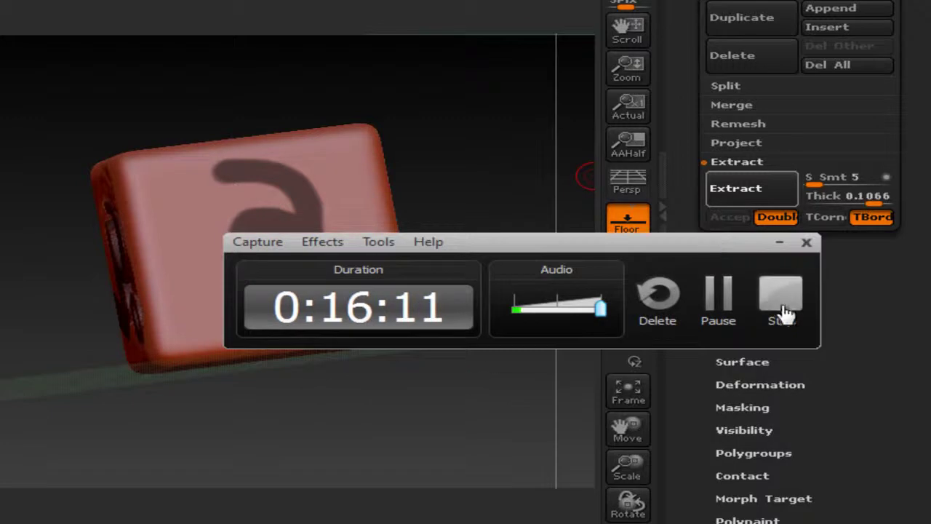